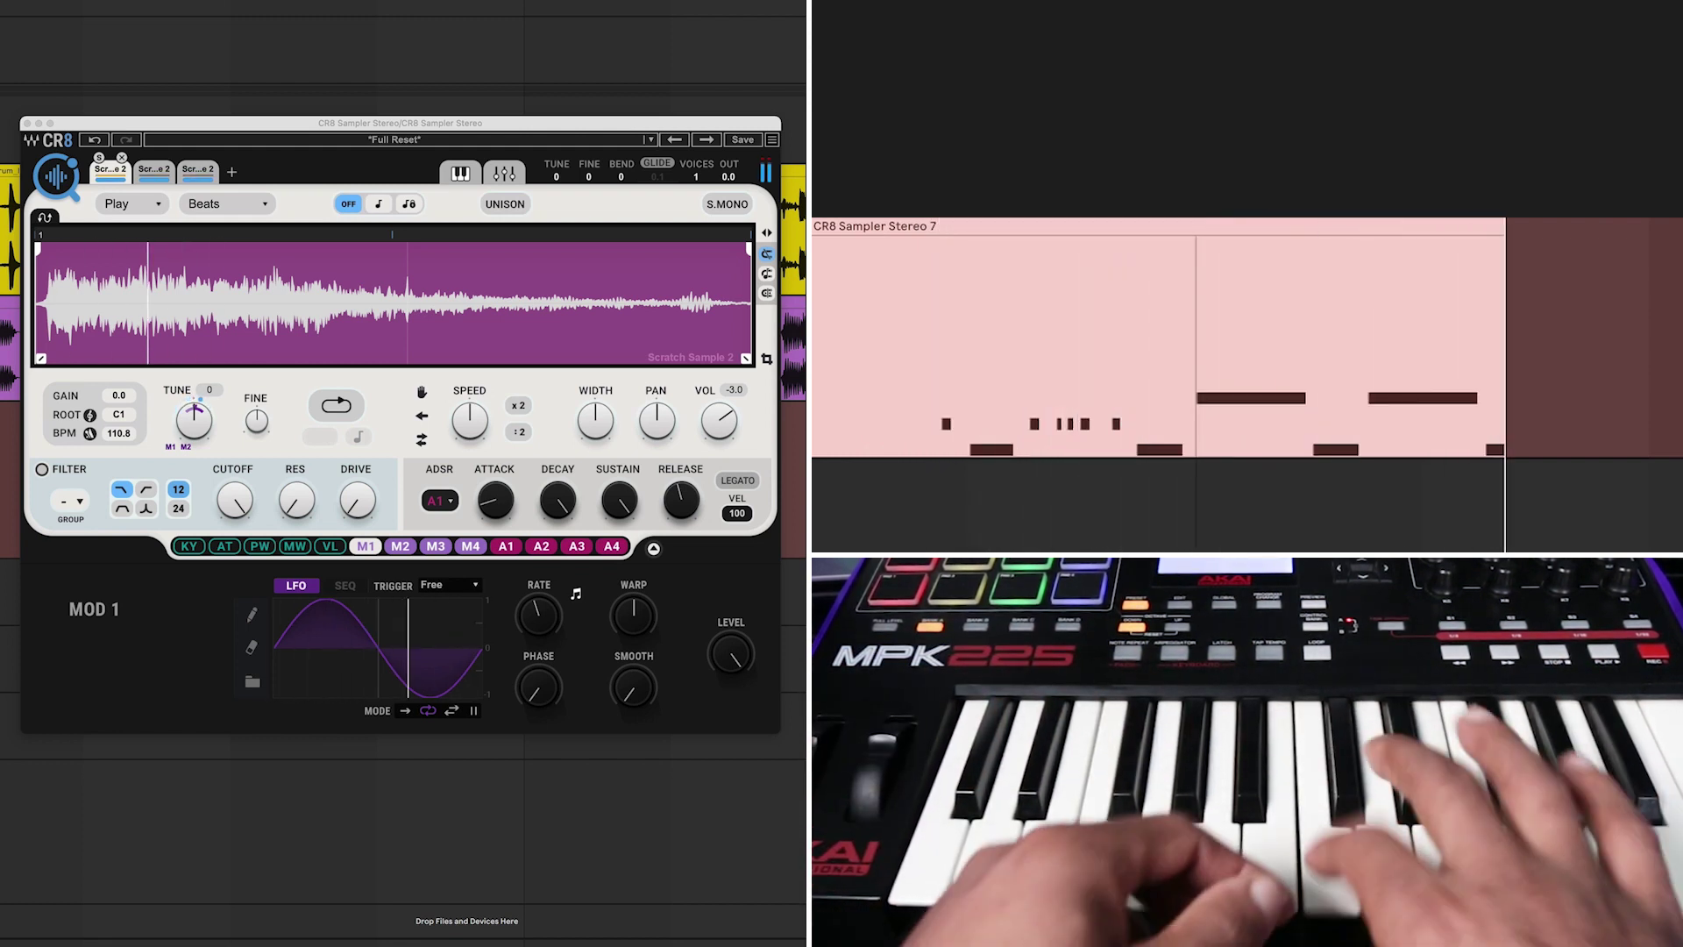
# Undo the old scratch clip and record a new MIDI clip of notes played on keys S, A, S, D, S, D
pyautogui.press('super+z')
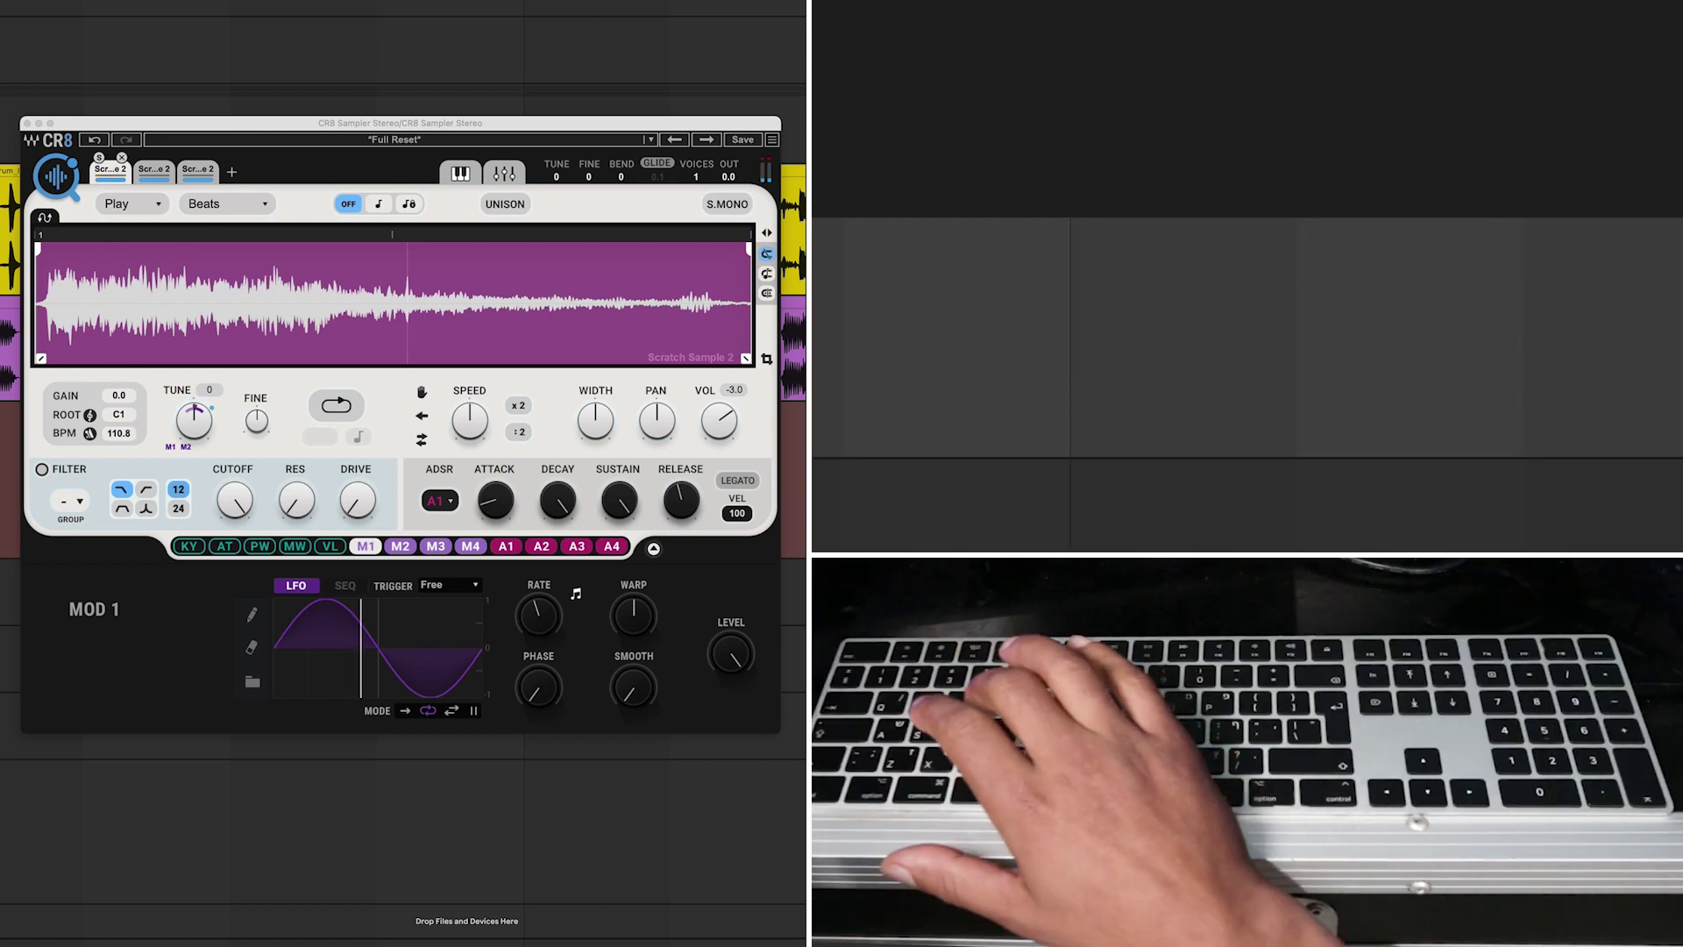
pyautogui.press('F9')
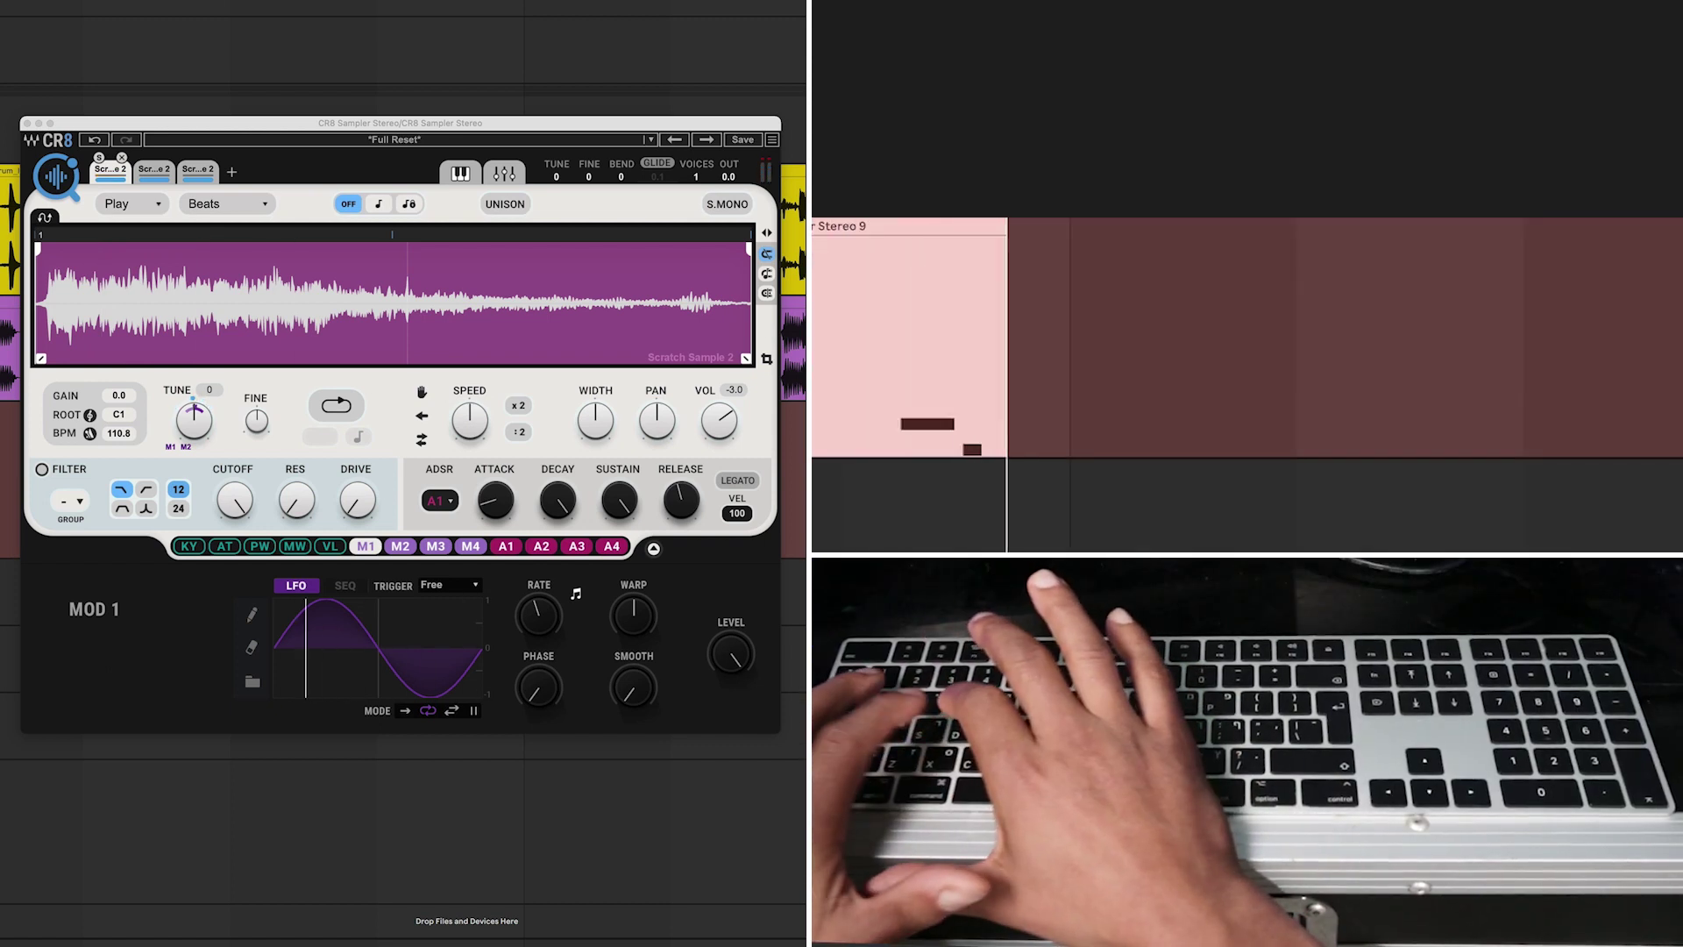
pyautogui.press('s')
pyautogui.press('s')
pyautogui.press('s')
pyautogui.press('s')
pyautogui.press('a')
pyautogui.press('s')
pyautogui.press('d')
pyautogui.press('s')
pyautogui.press('d')
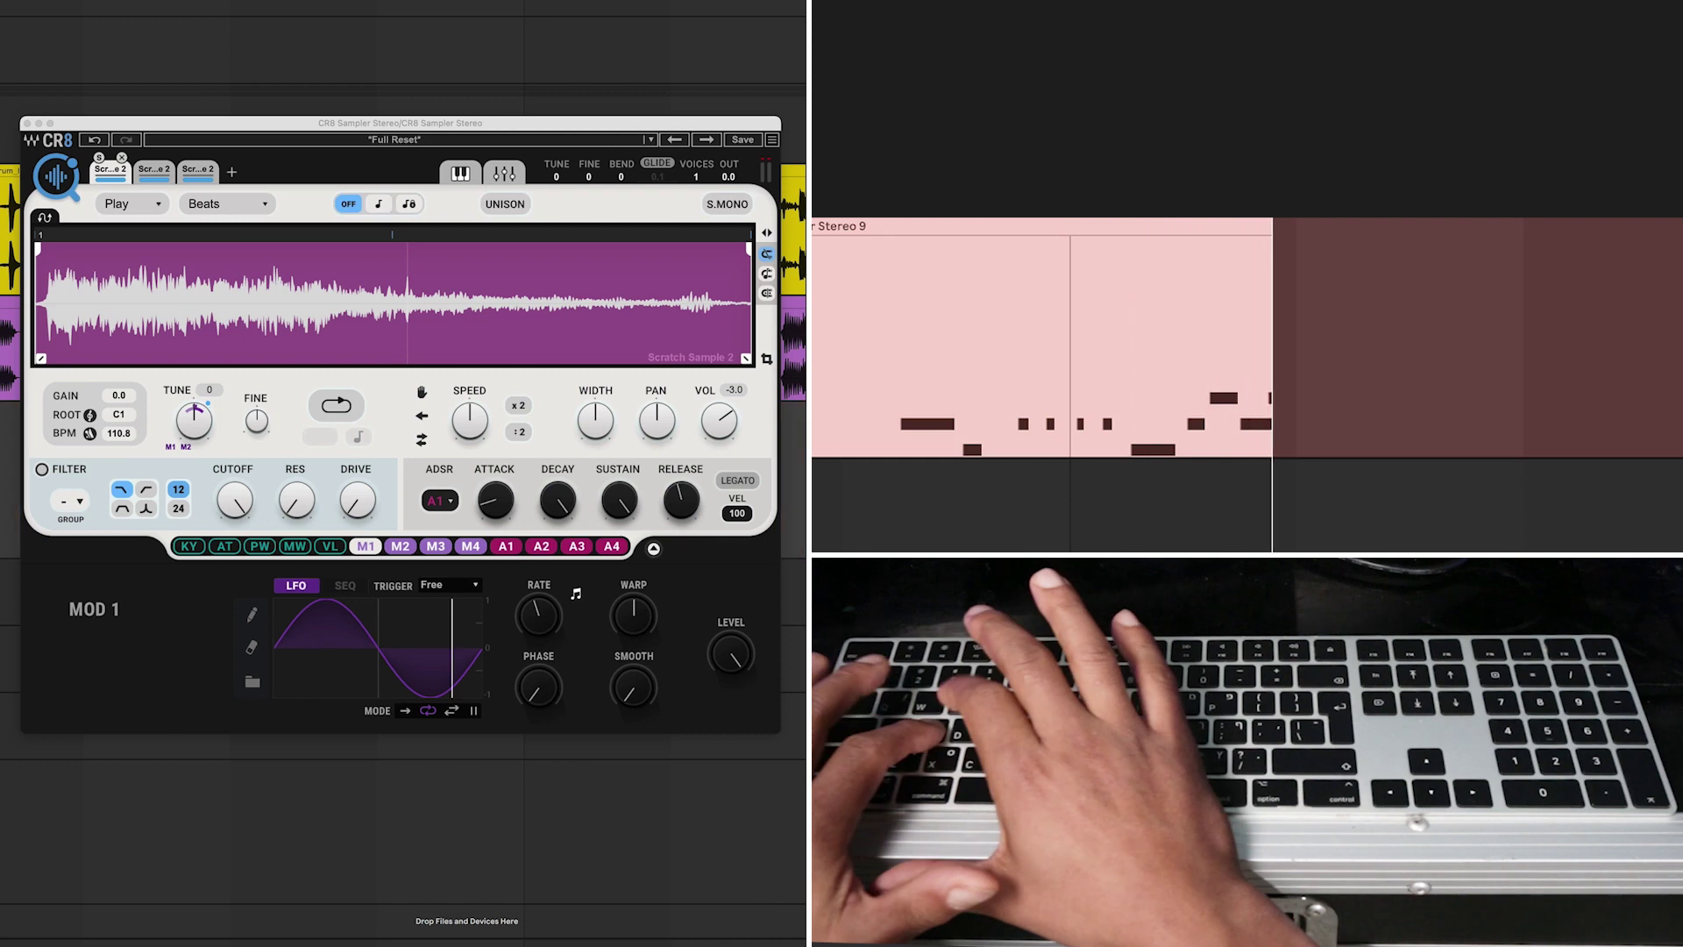
pyautogui.press('s')
pyautogui.press('d')
pyautogui.press('s')
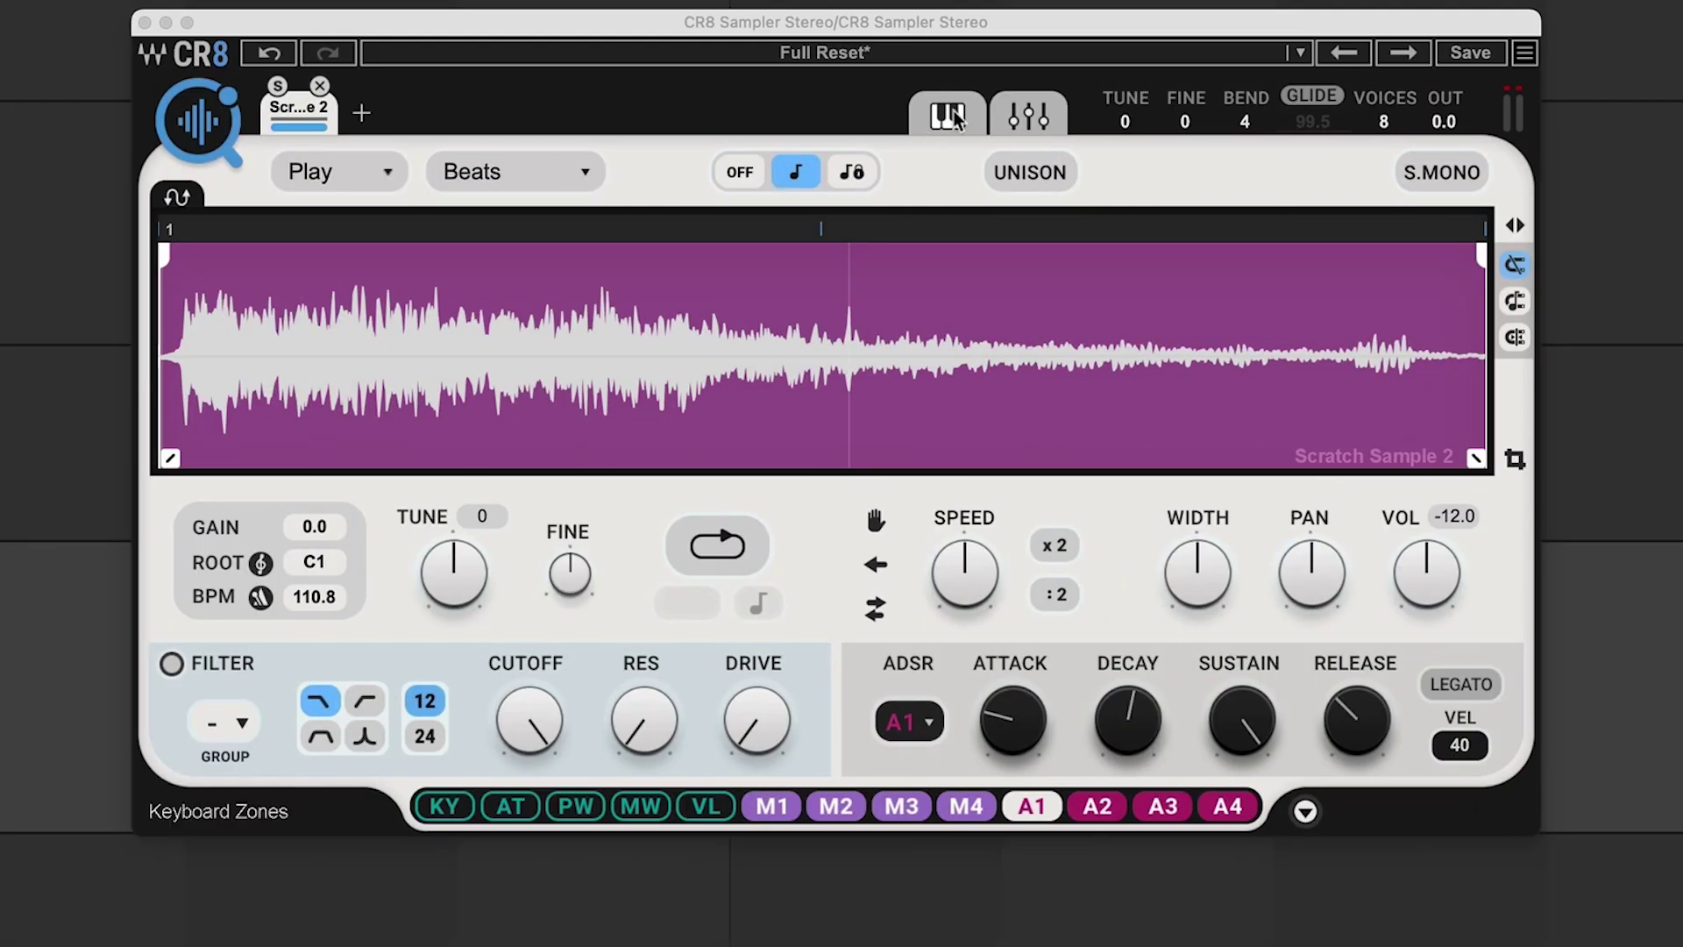
# Show the keyboard zone map, test the root note, and set Ableton's MIDI input to Computer Keyboard
pyautogui.click(950, 116)
pyautogui.press('a')
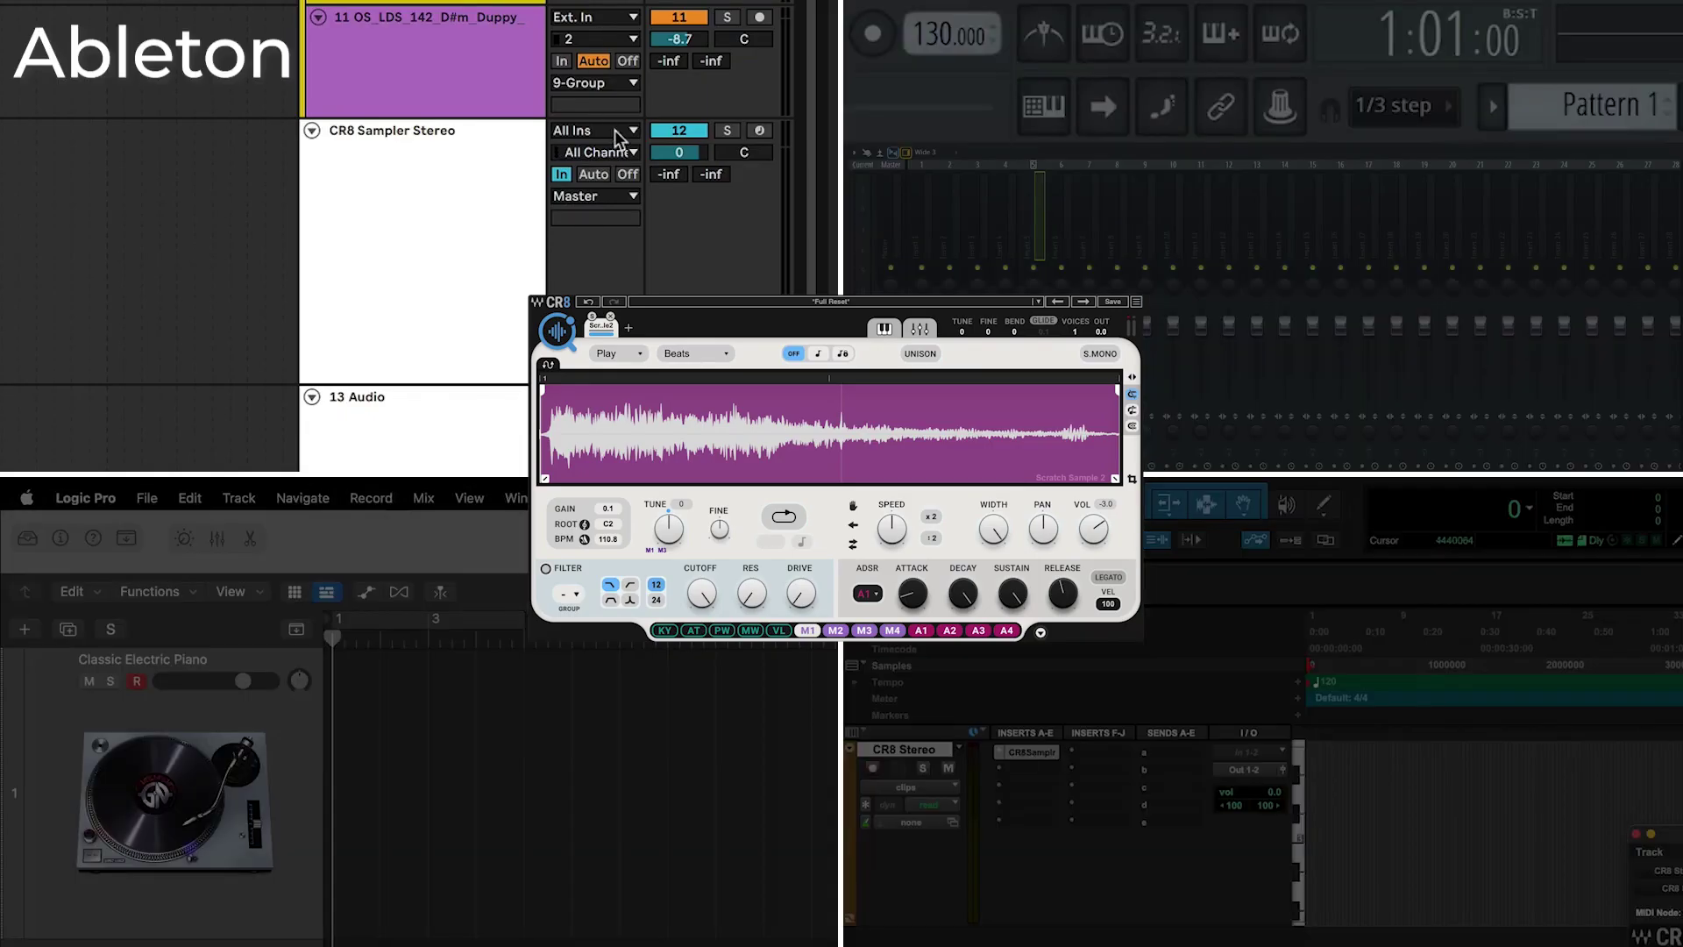
pyautogui.click(611, 131)
pyautogui.click(619, 171)
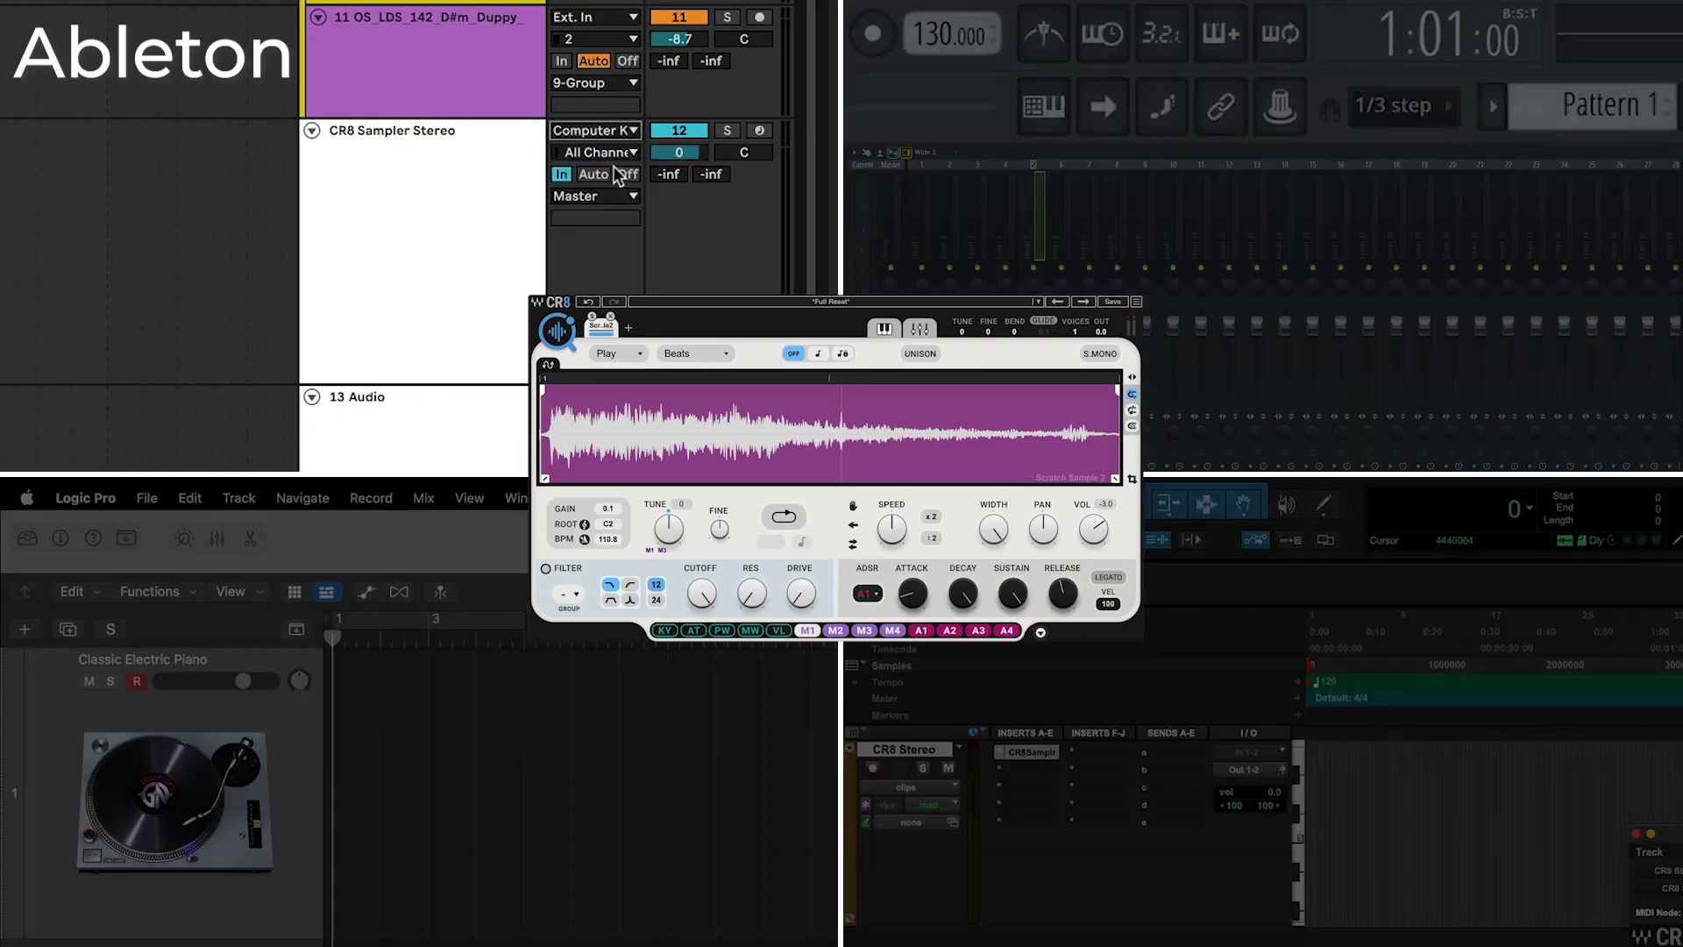
# Enable FL Studio's typing keyboard, Logic's Musical Typing and Pro Tools' MIDI Keyboard
pyautogui.click(1050, 108)
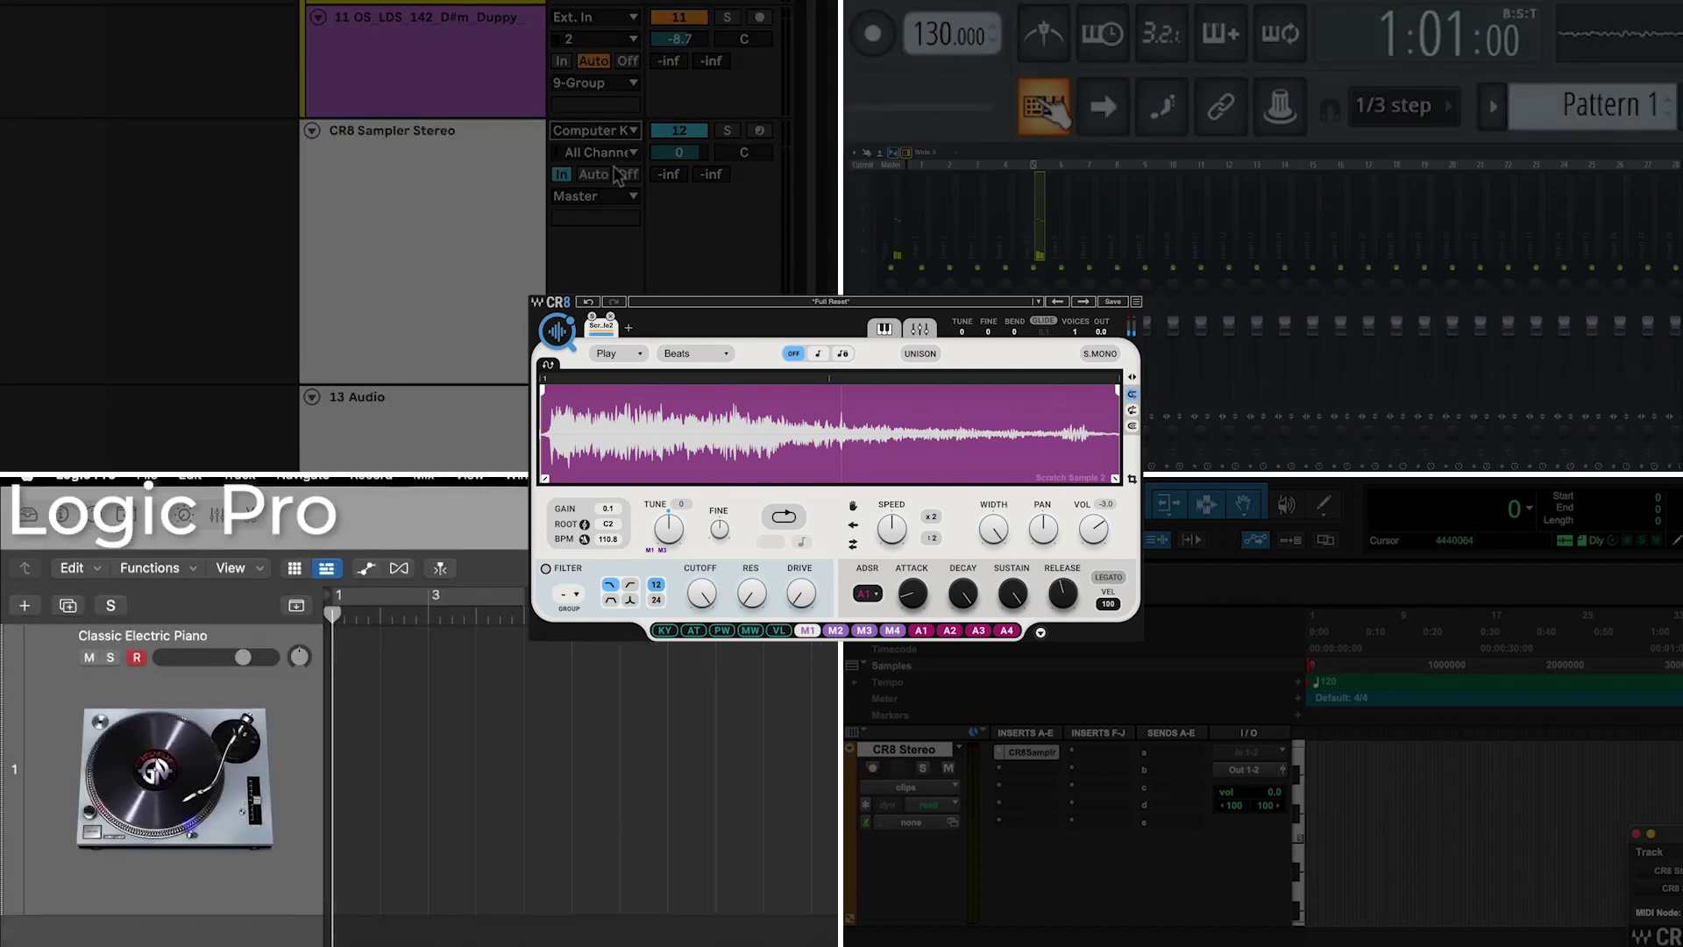
pyautogui.click(516, 497)
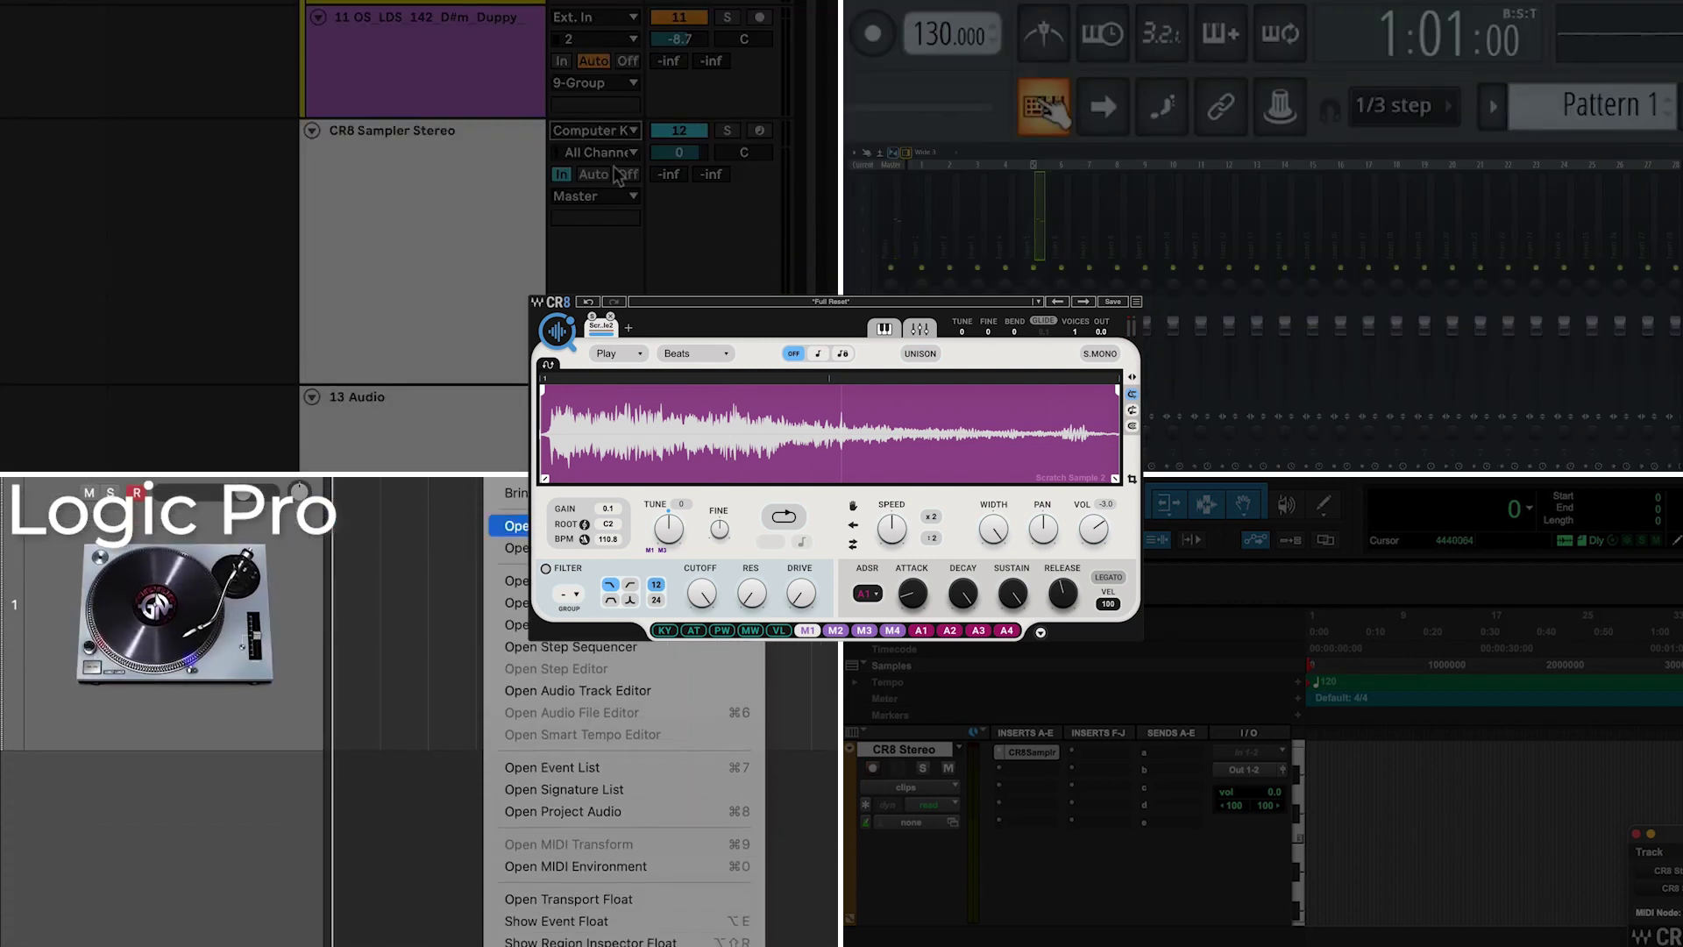
pyautogui.click(639, 807)
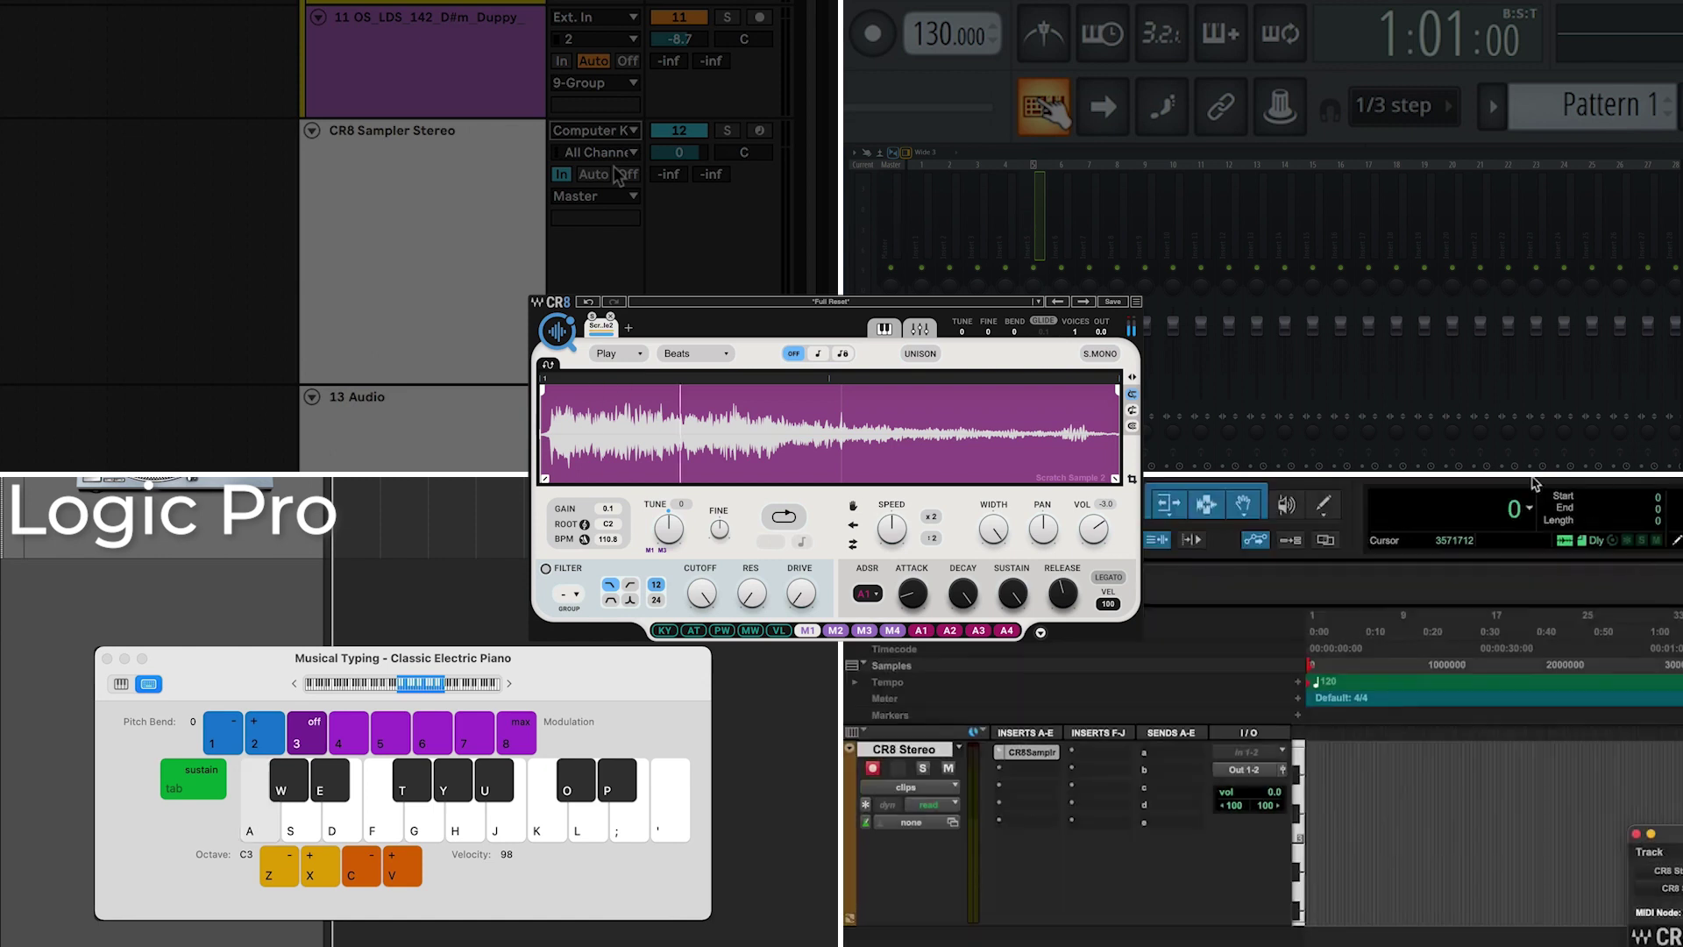
pyautogui.click(1487, 494)
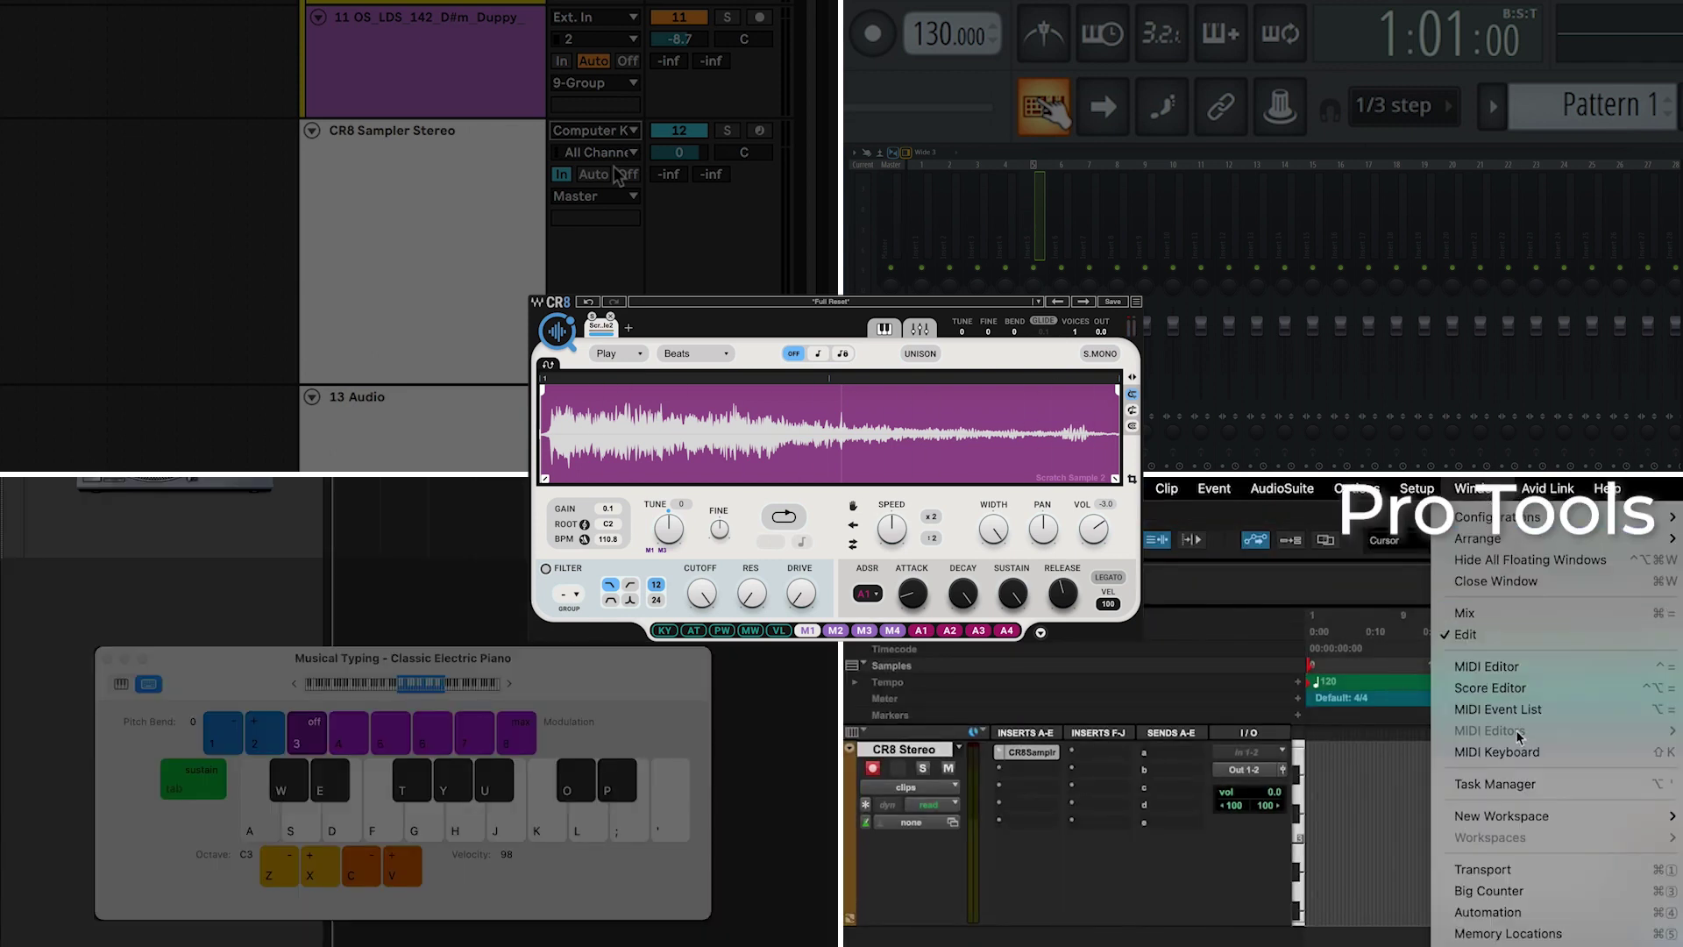
pyautogui.click(1519, 765)
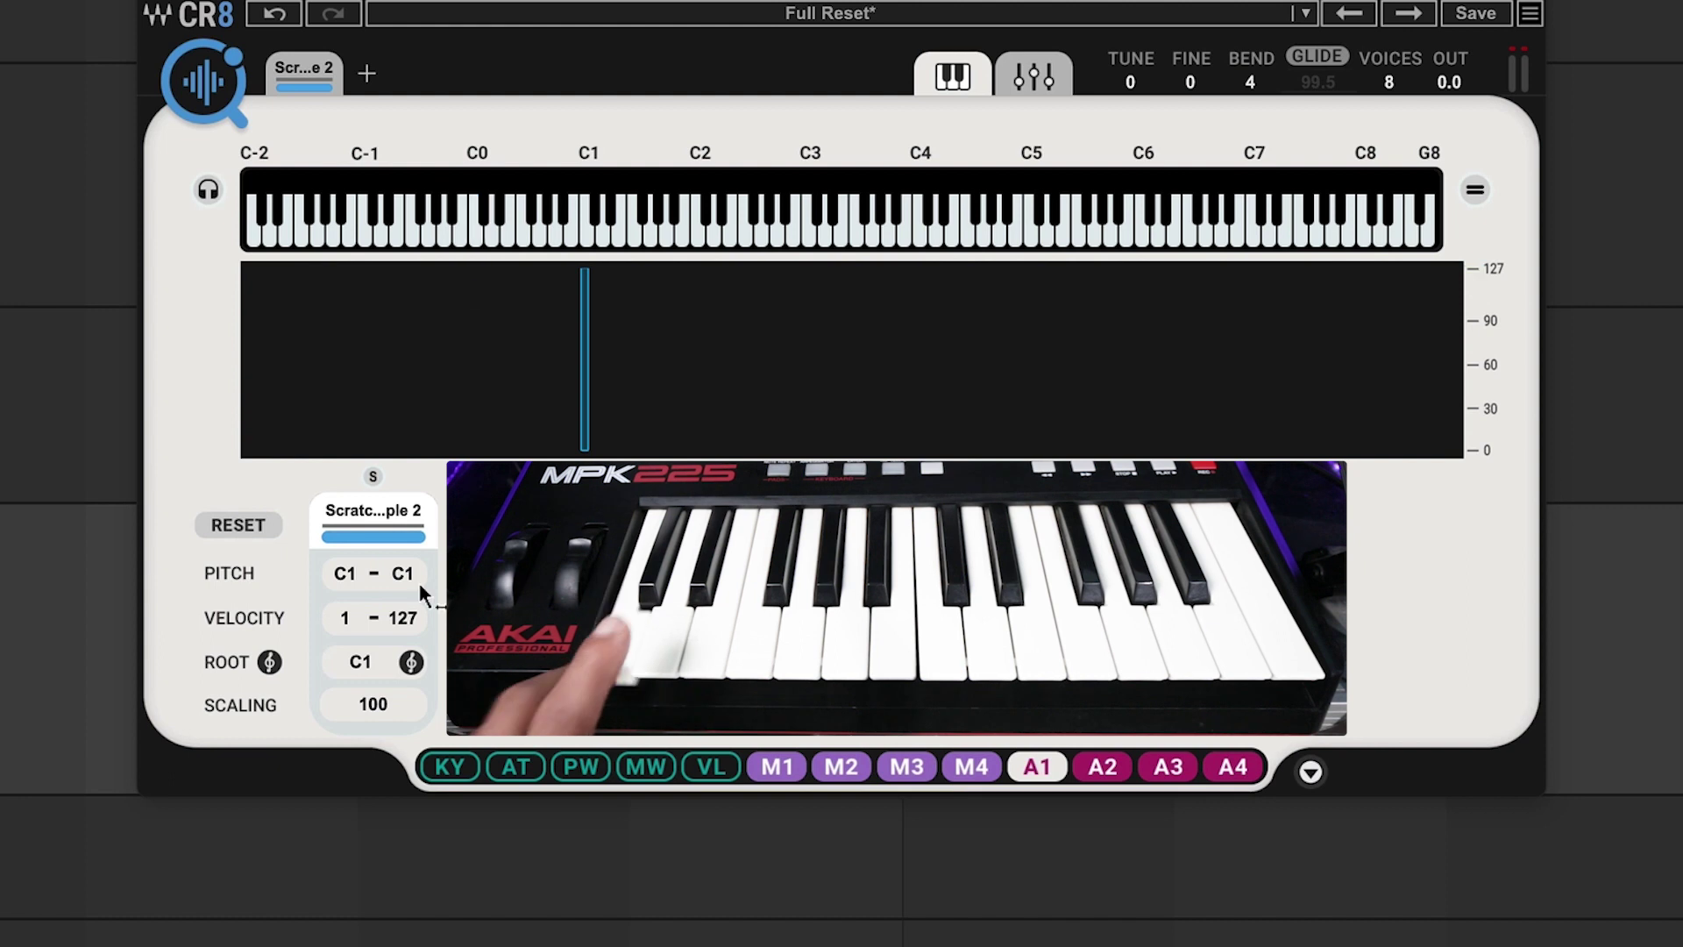
# Set the zone's low note, high note and root key to C0
pyautogui.doubleClick(349, 574)
pyautogui.write('C0')
pyautogui.press('Return')
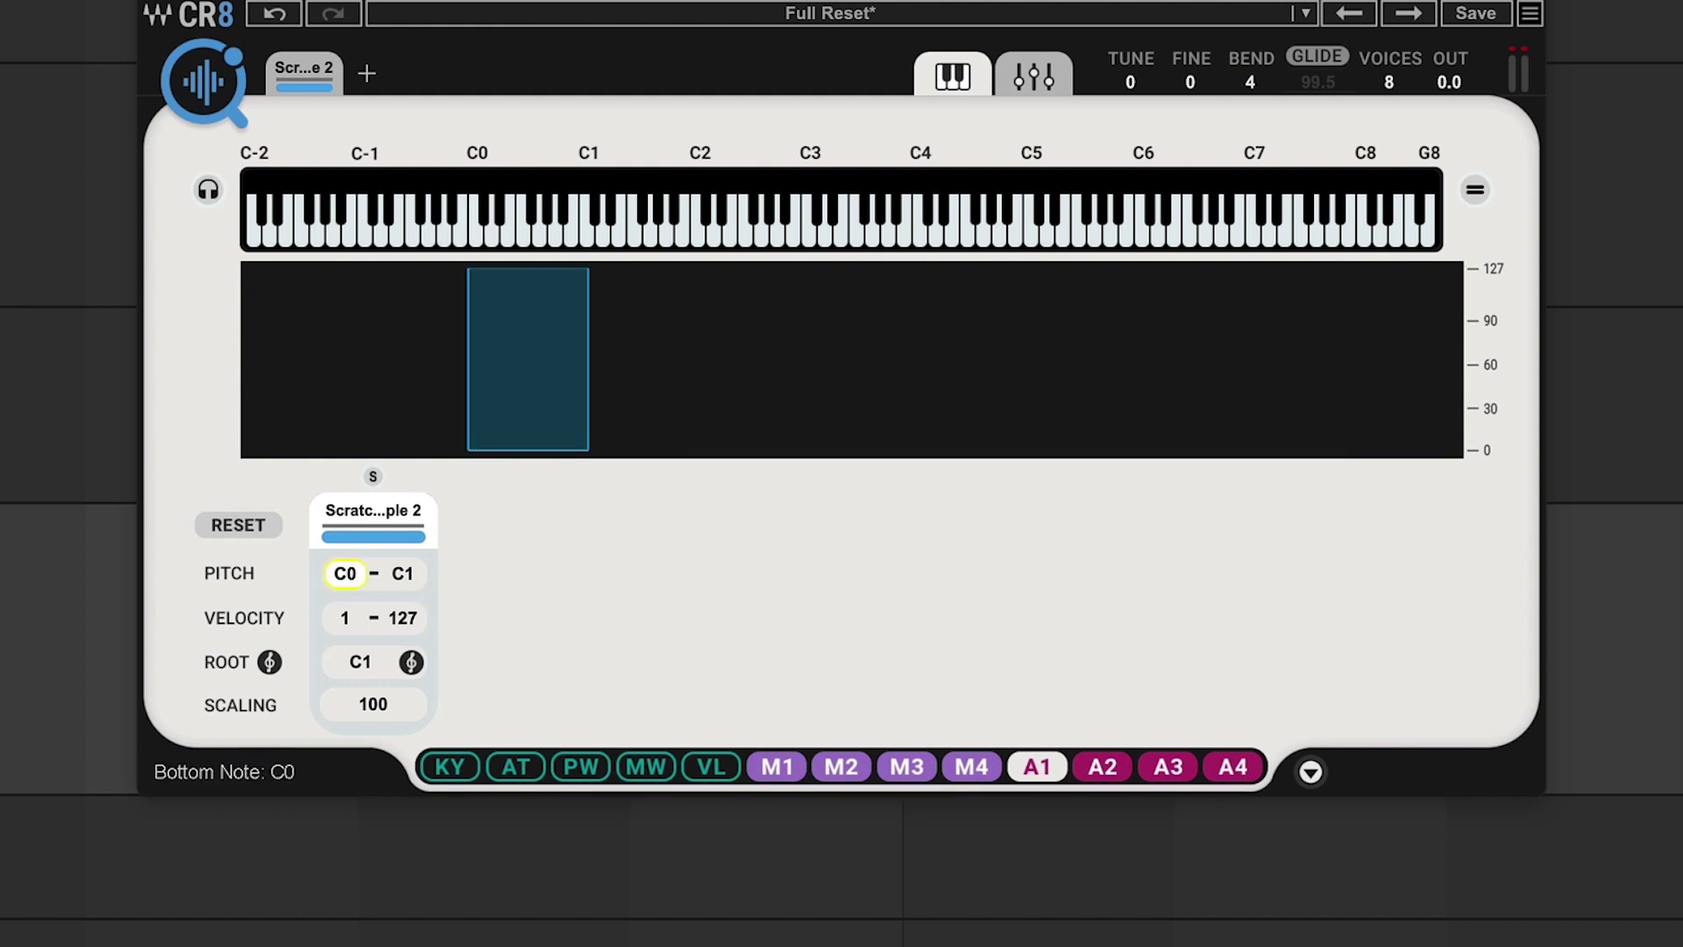
pyautogui.doubleClick(397, 574)
pyautogui.press('Return')
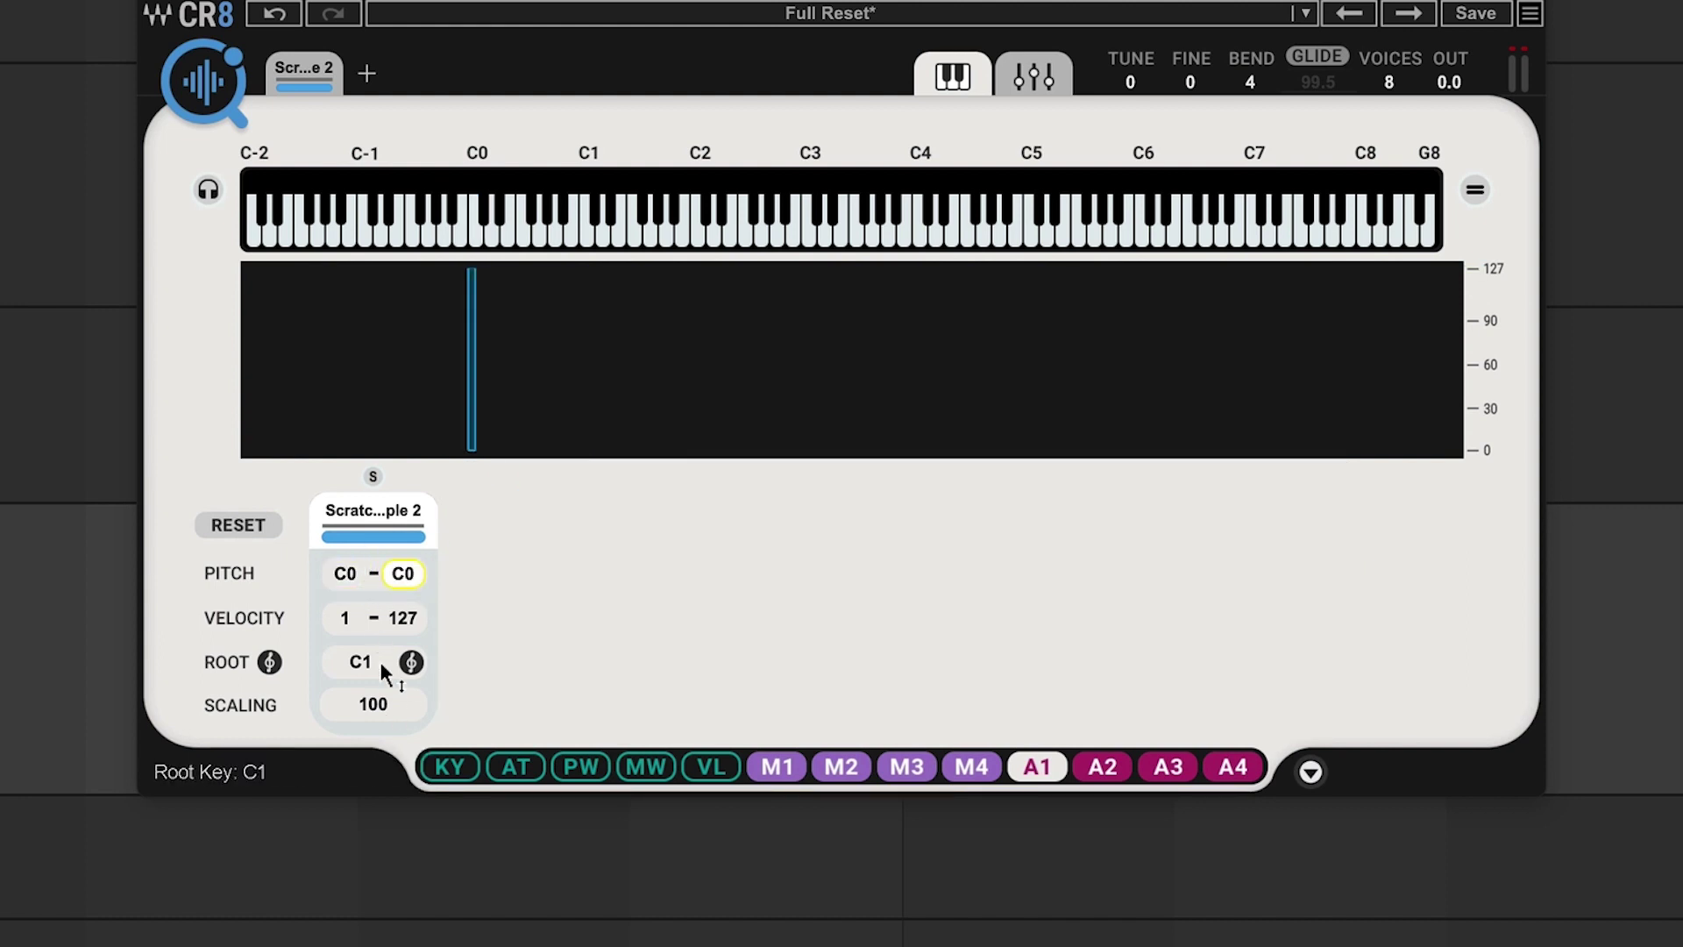
pyautogui.doubleClick(375, 648)
pyautogui.write('c0')
pyautogui.press('Return')
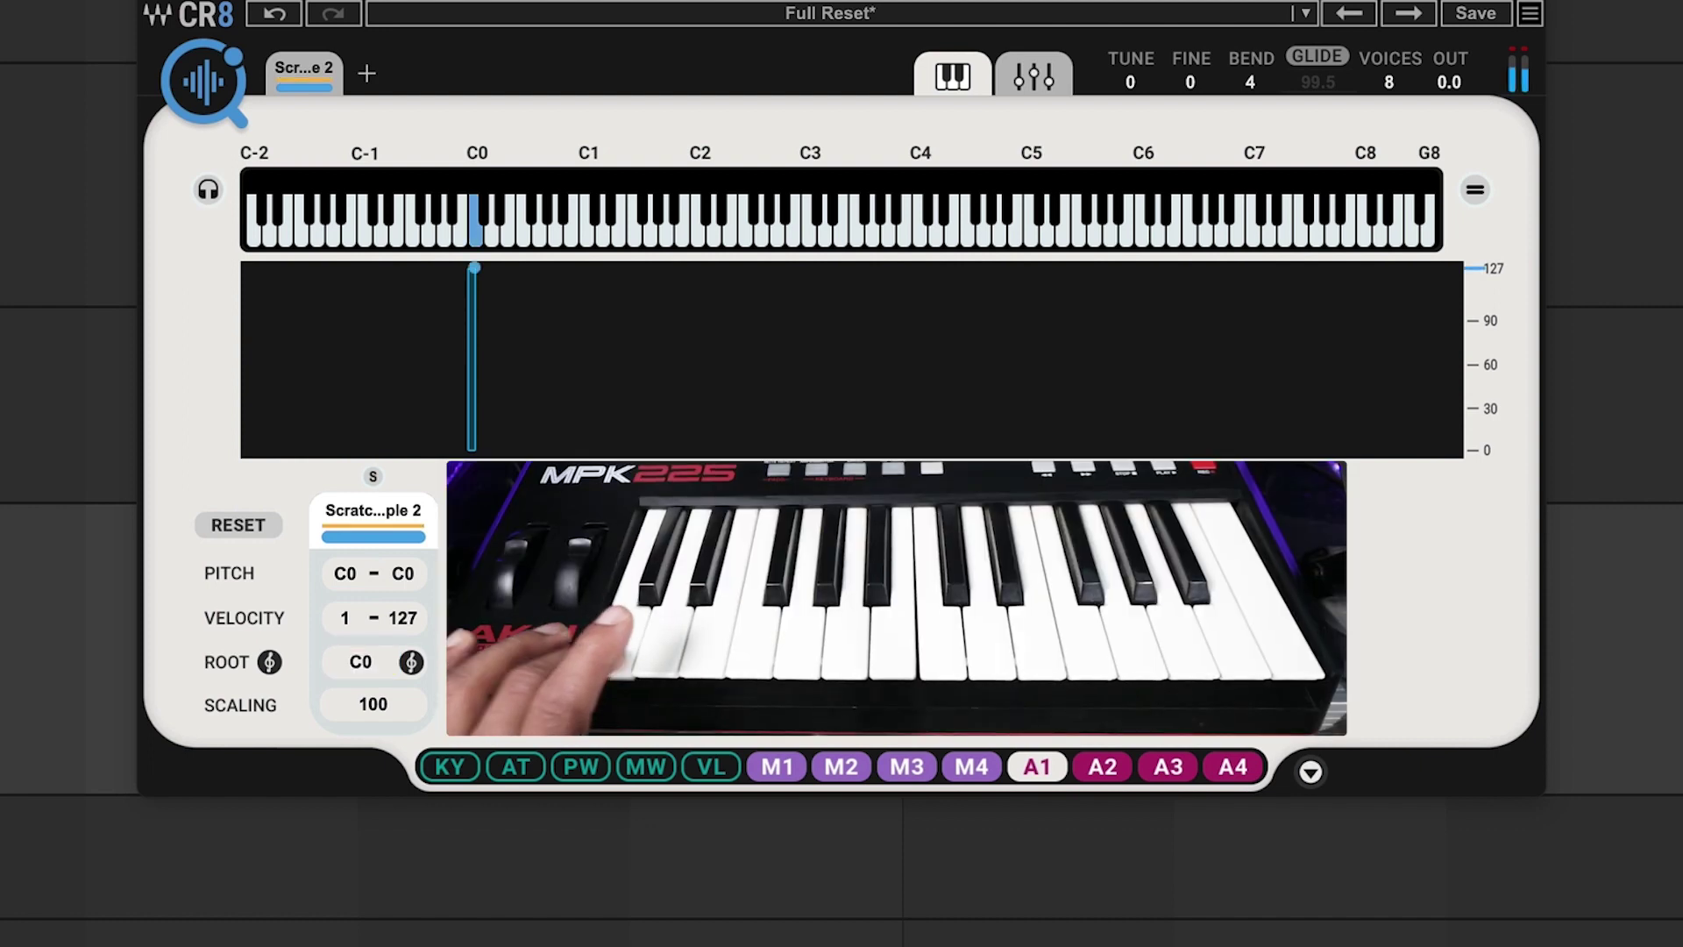
# Set the root key back to C1 and raise the zone's top note to C1
pyautogui.doubleClick(360, 661)
pyautogui.write('c1')
pyautogui.press('Return')
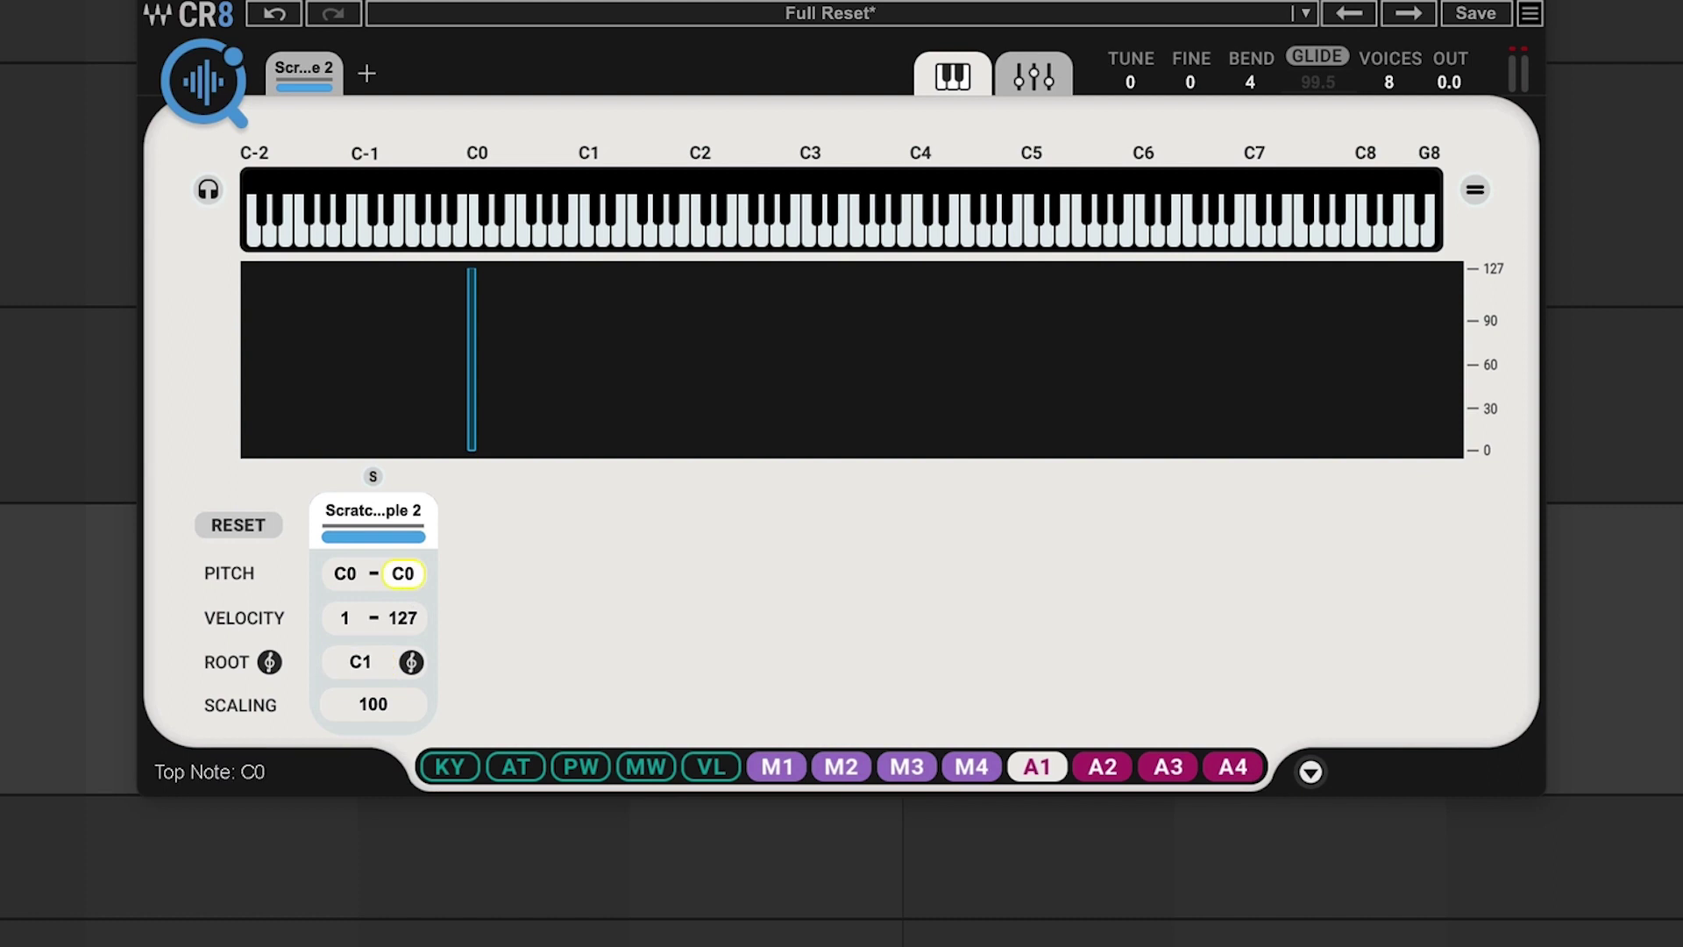
pyautogui.moveTo(402, 574); pyautogui.dragTo(402, 552)
pyautogui.doubleClick(345, 573)
# Set the zone's bottom note back to C1 and return to the sample editor
pyautogui.write('c1')
pyautogui.press('Return')
pyautogui.click(300, 63)
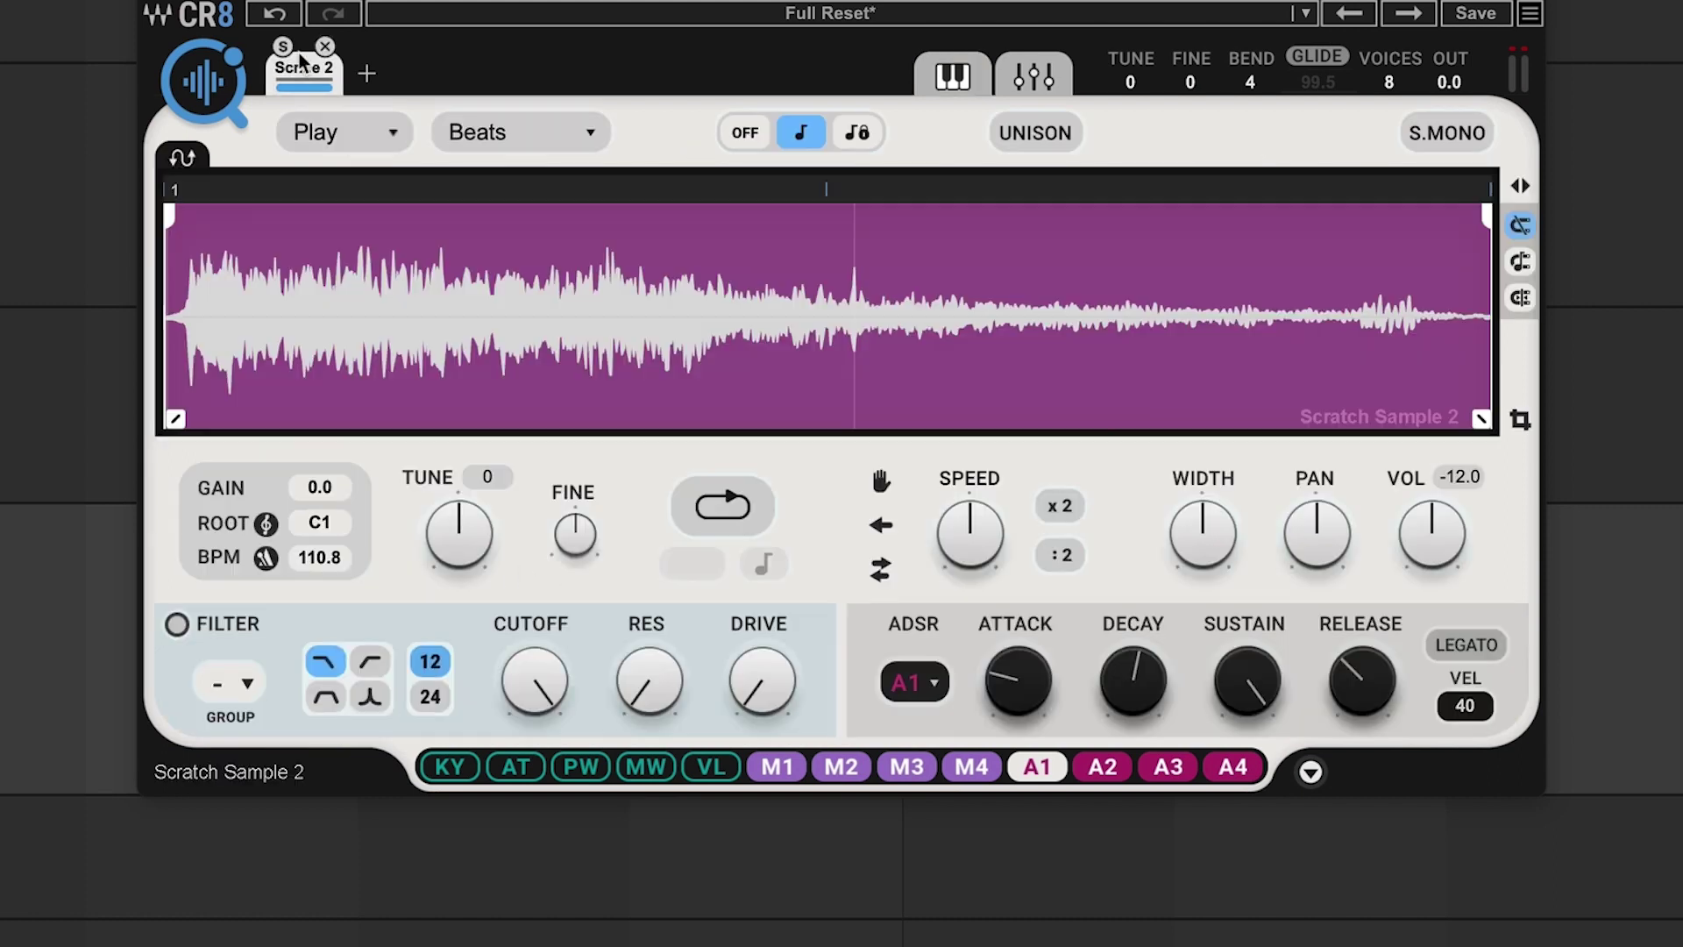
# Set MOD 1's LFO to Free trigger with warp 0.15 and route it to Tune at depth 18
pyautogui.click(773, 768)
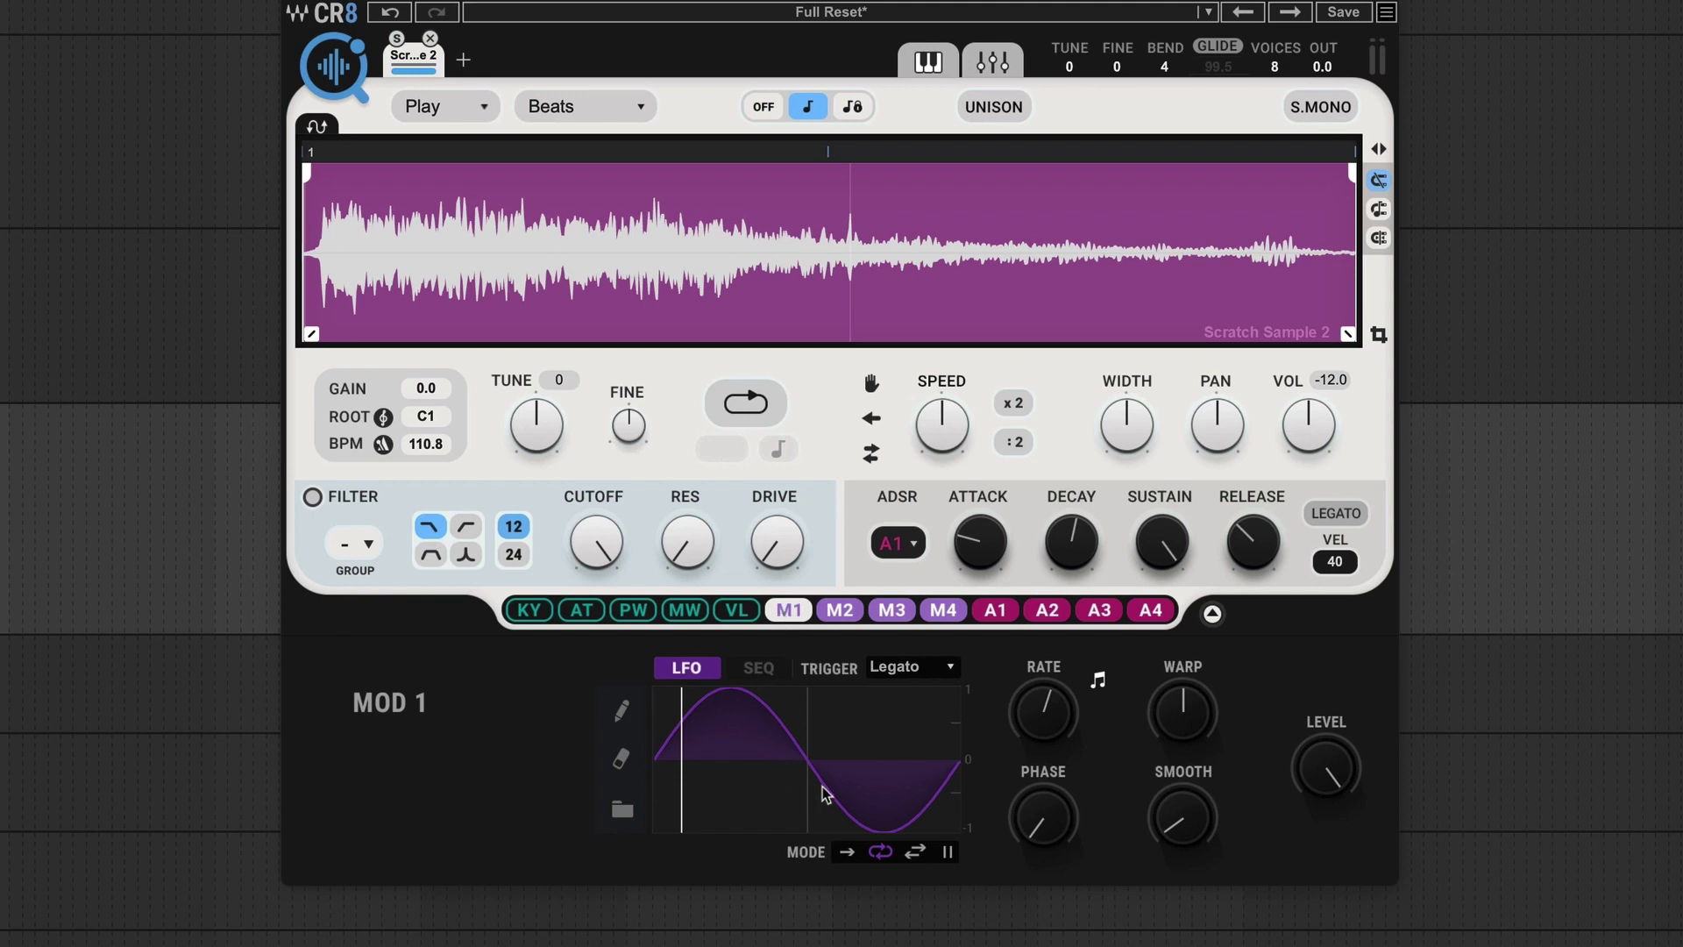
pyautogui.click(949, 669)
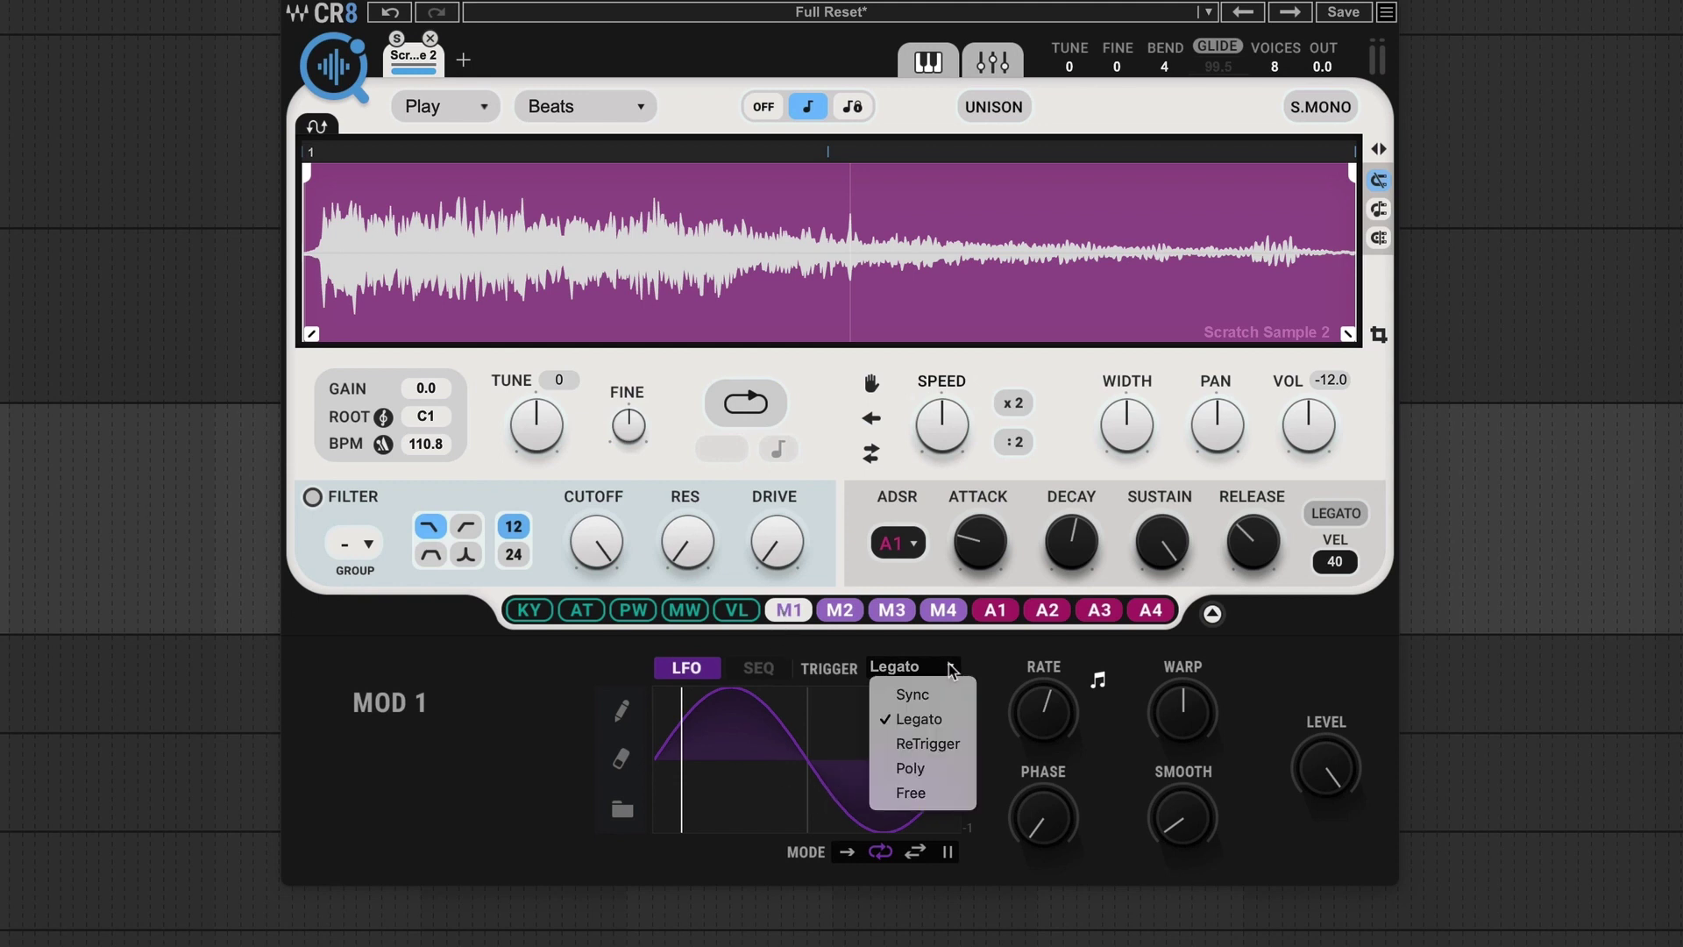
pyautogui.click(929, 794)
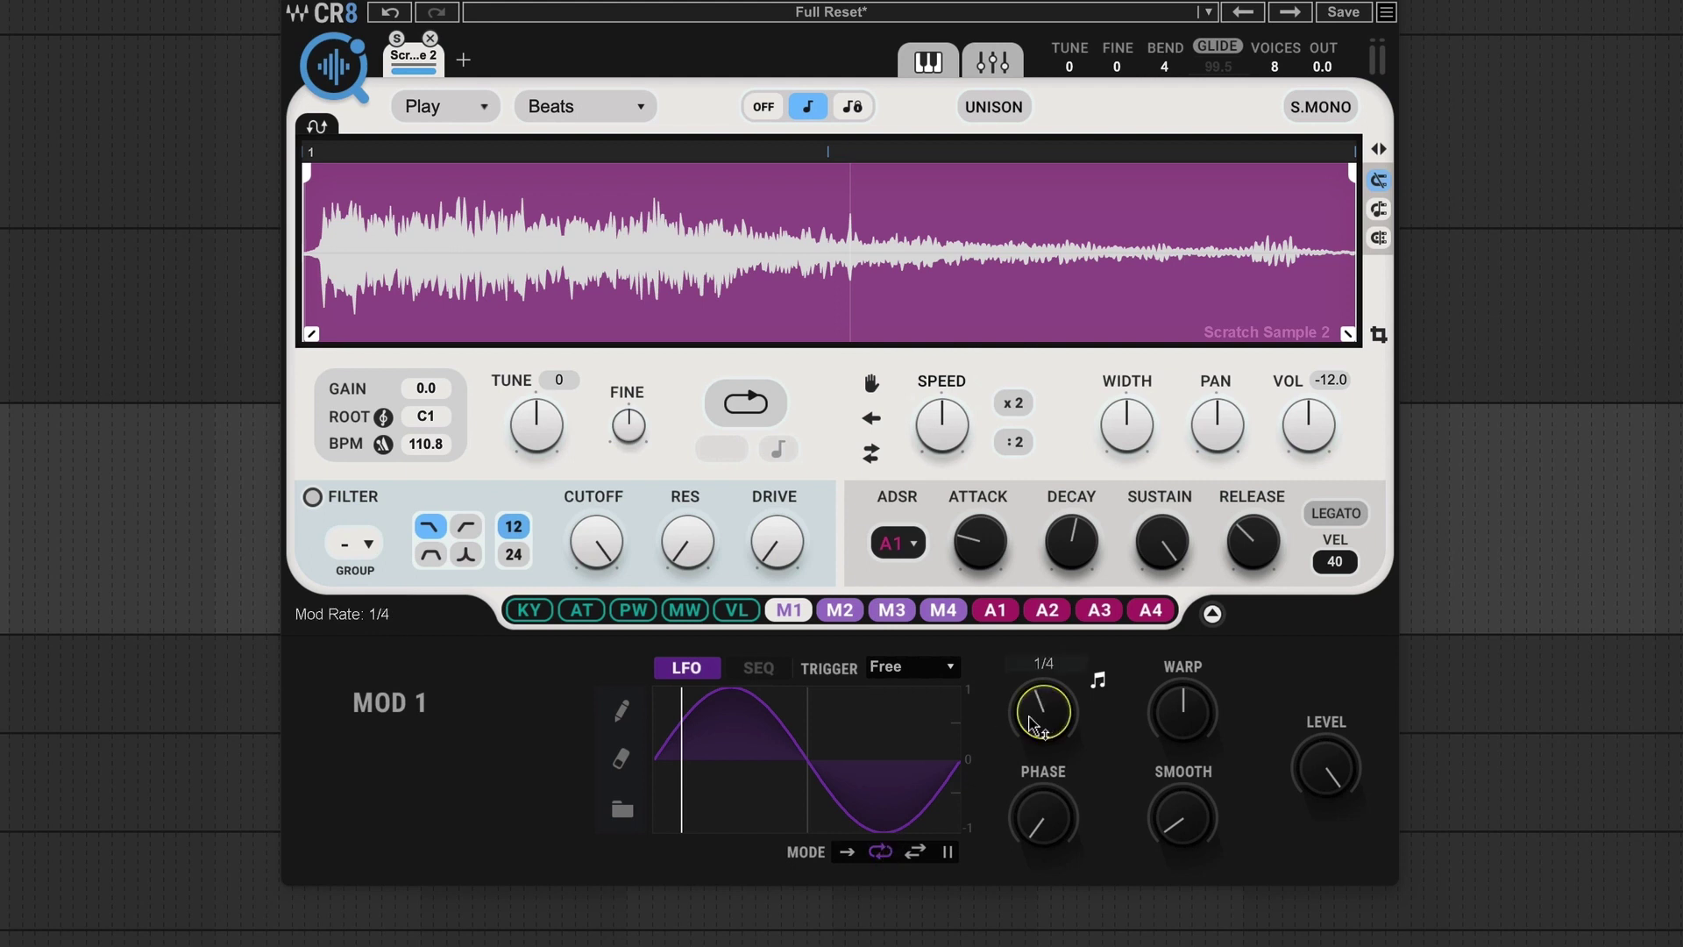
pyautogui.click(1185, 722)
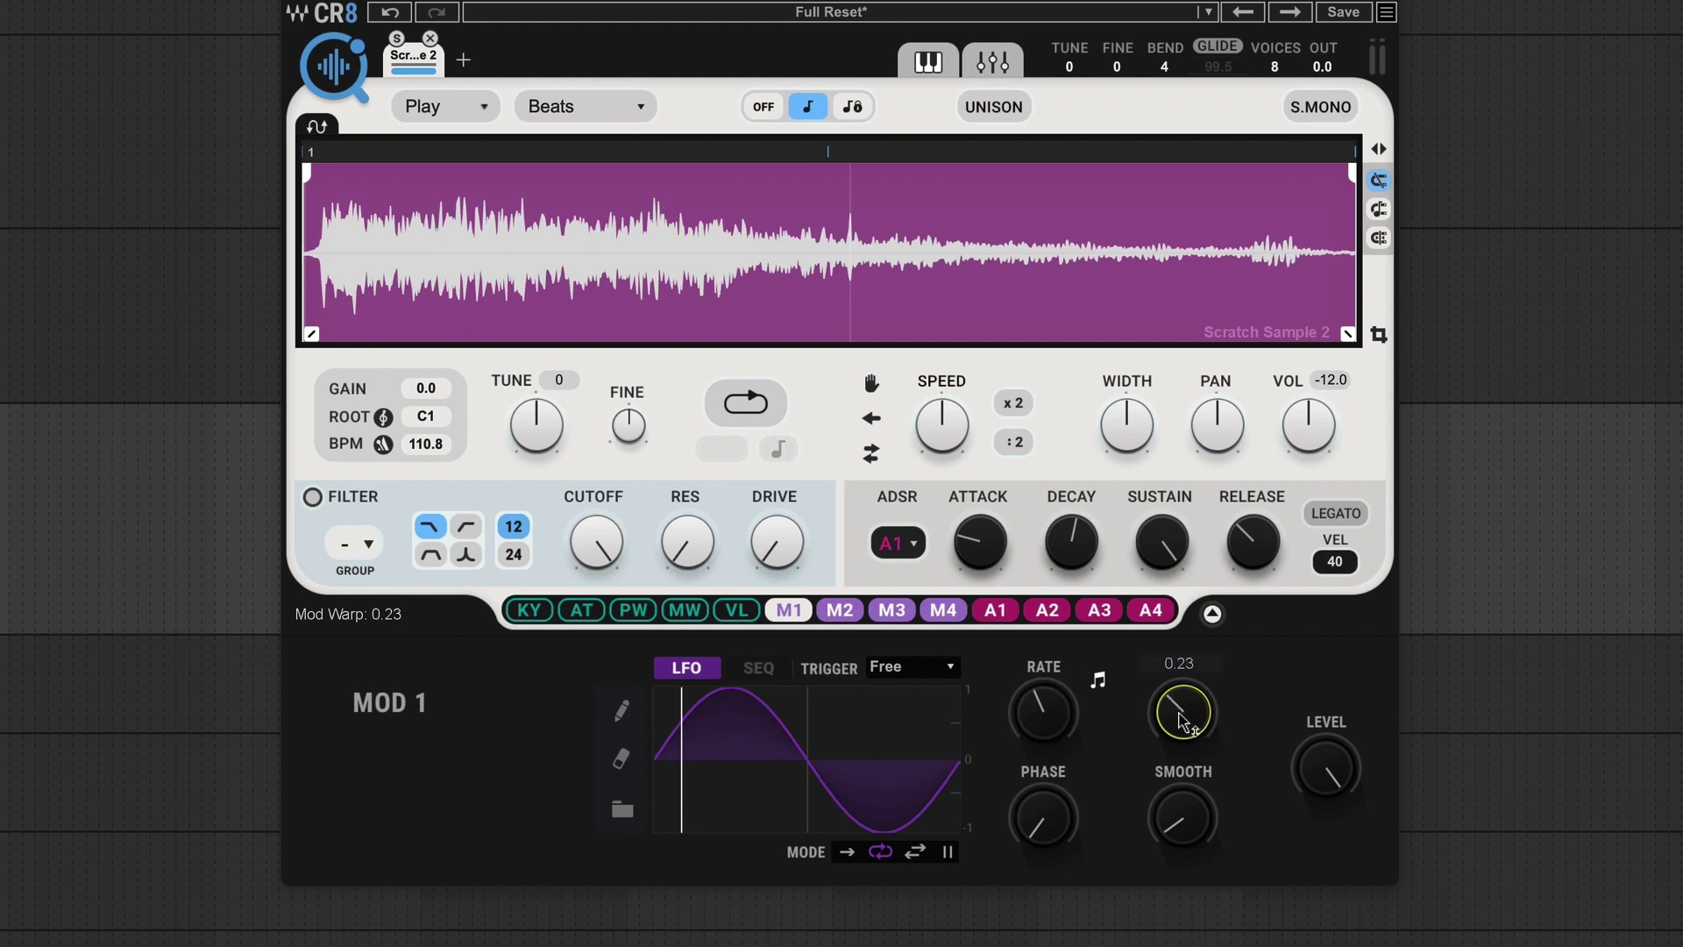
pyautogui.moveTo(1180, 717); pyautogui.dragTo(1178, 718)
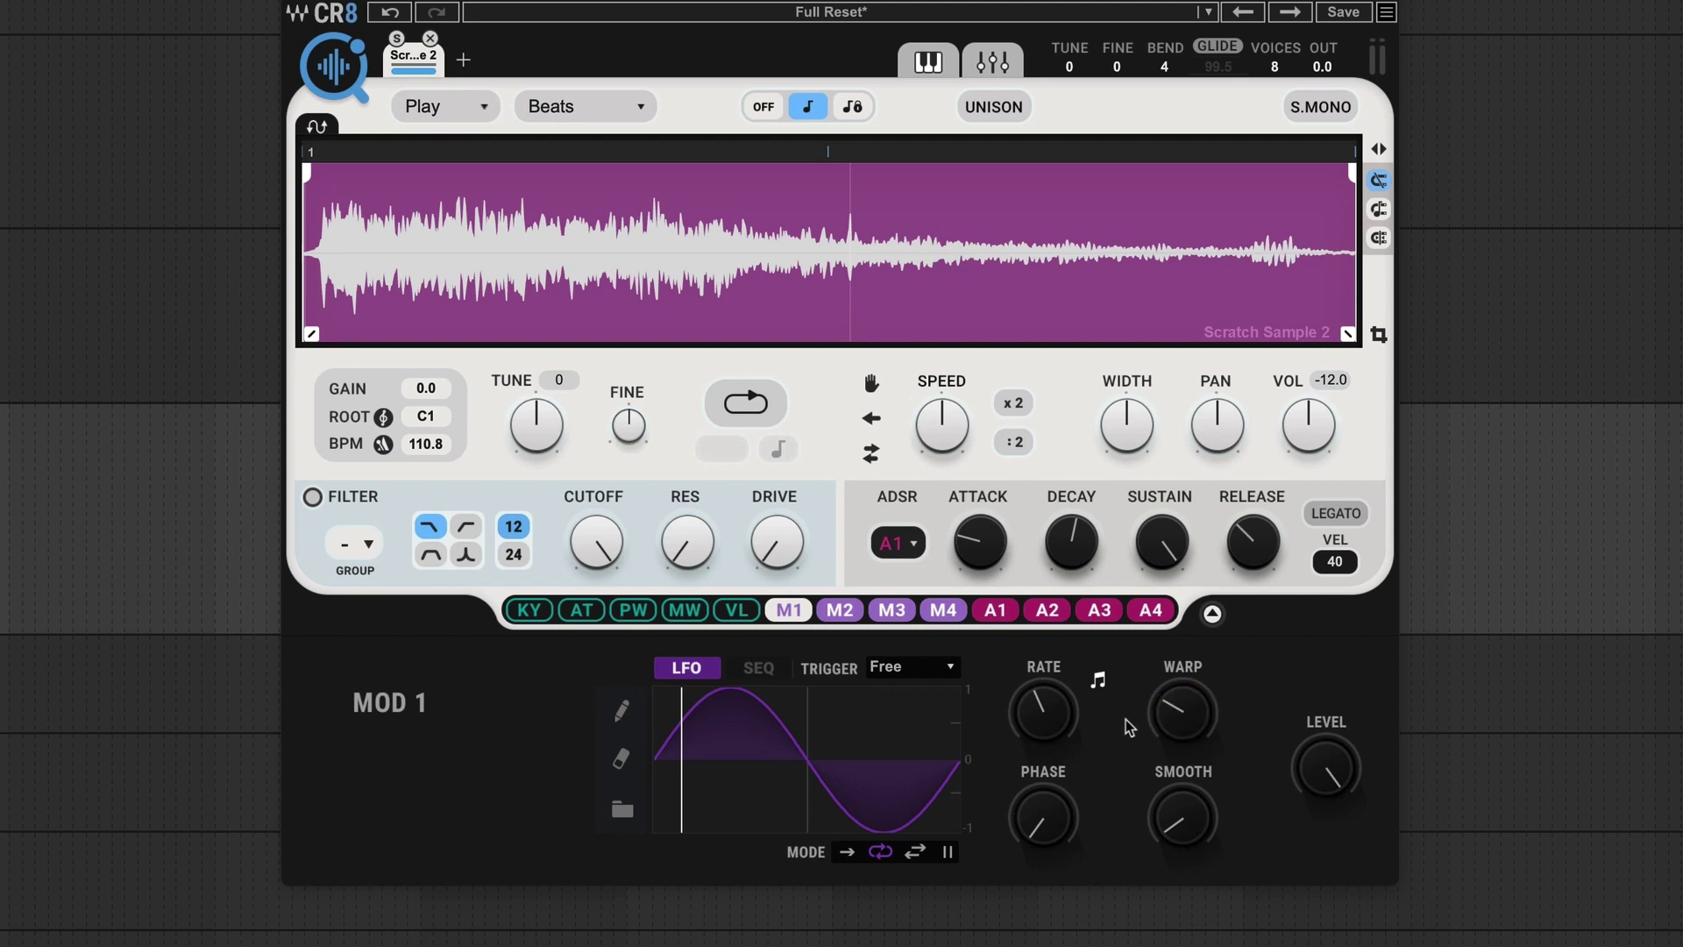
pyautogui.moveTo(792, 612); pyautogui.dragTo(571, 218)
pyautogui.moveTo(562, 304); pyautogui.dragTo(543, 435)
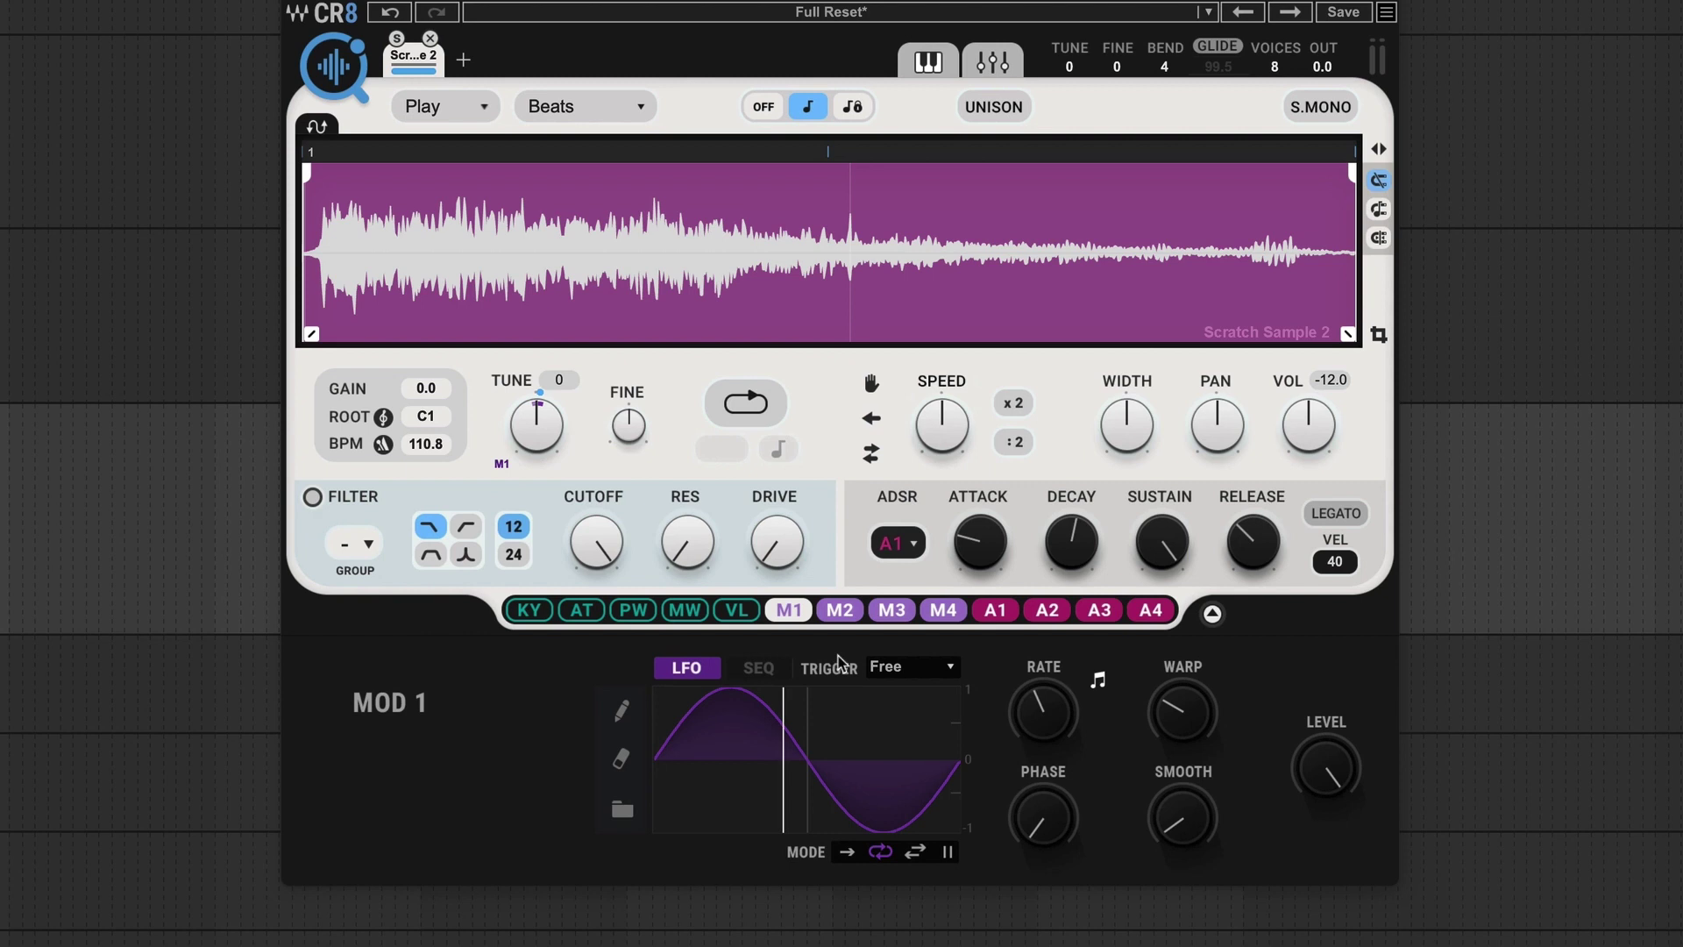
# Make MOD 2 an 8-step sequence with step 1 at +24, step 5 at -24 and slight warp
pyautogui.click(842, 612)
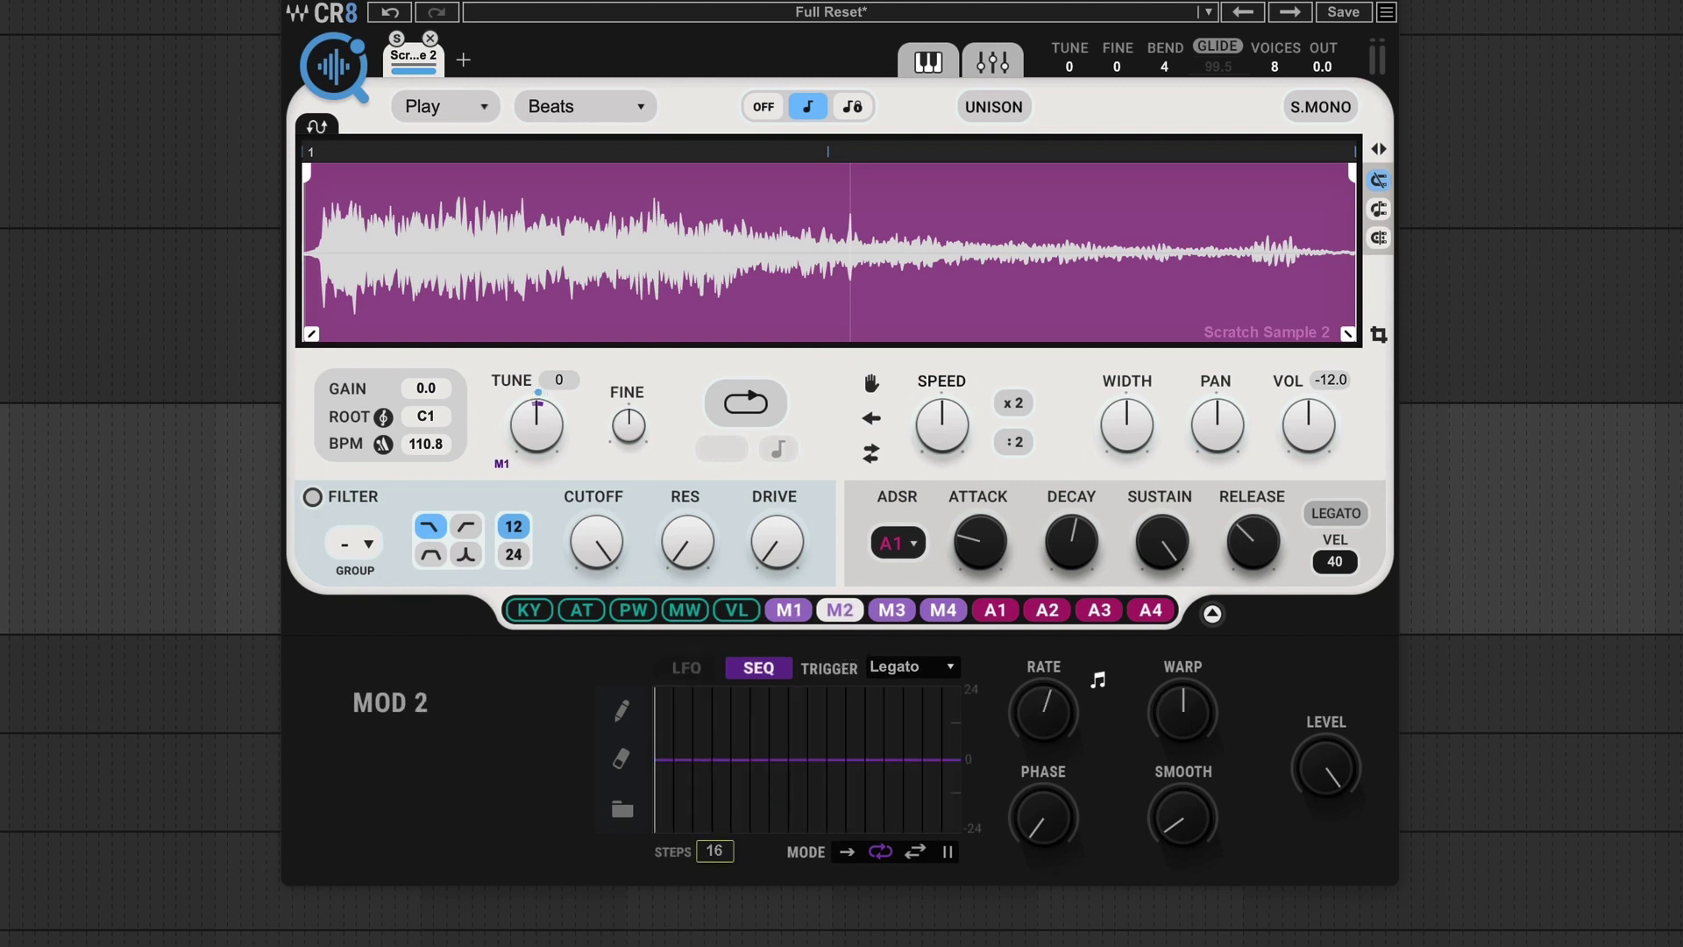
pyautogui.moveTo(715, 850); pyautogui.dragTo(715, 841)
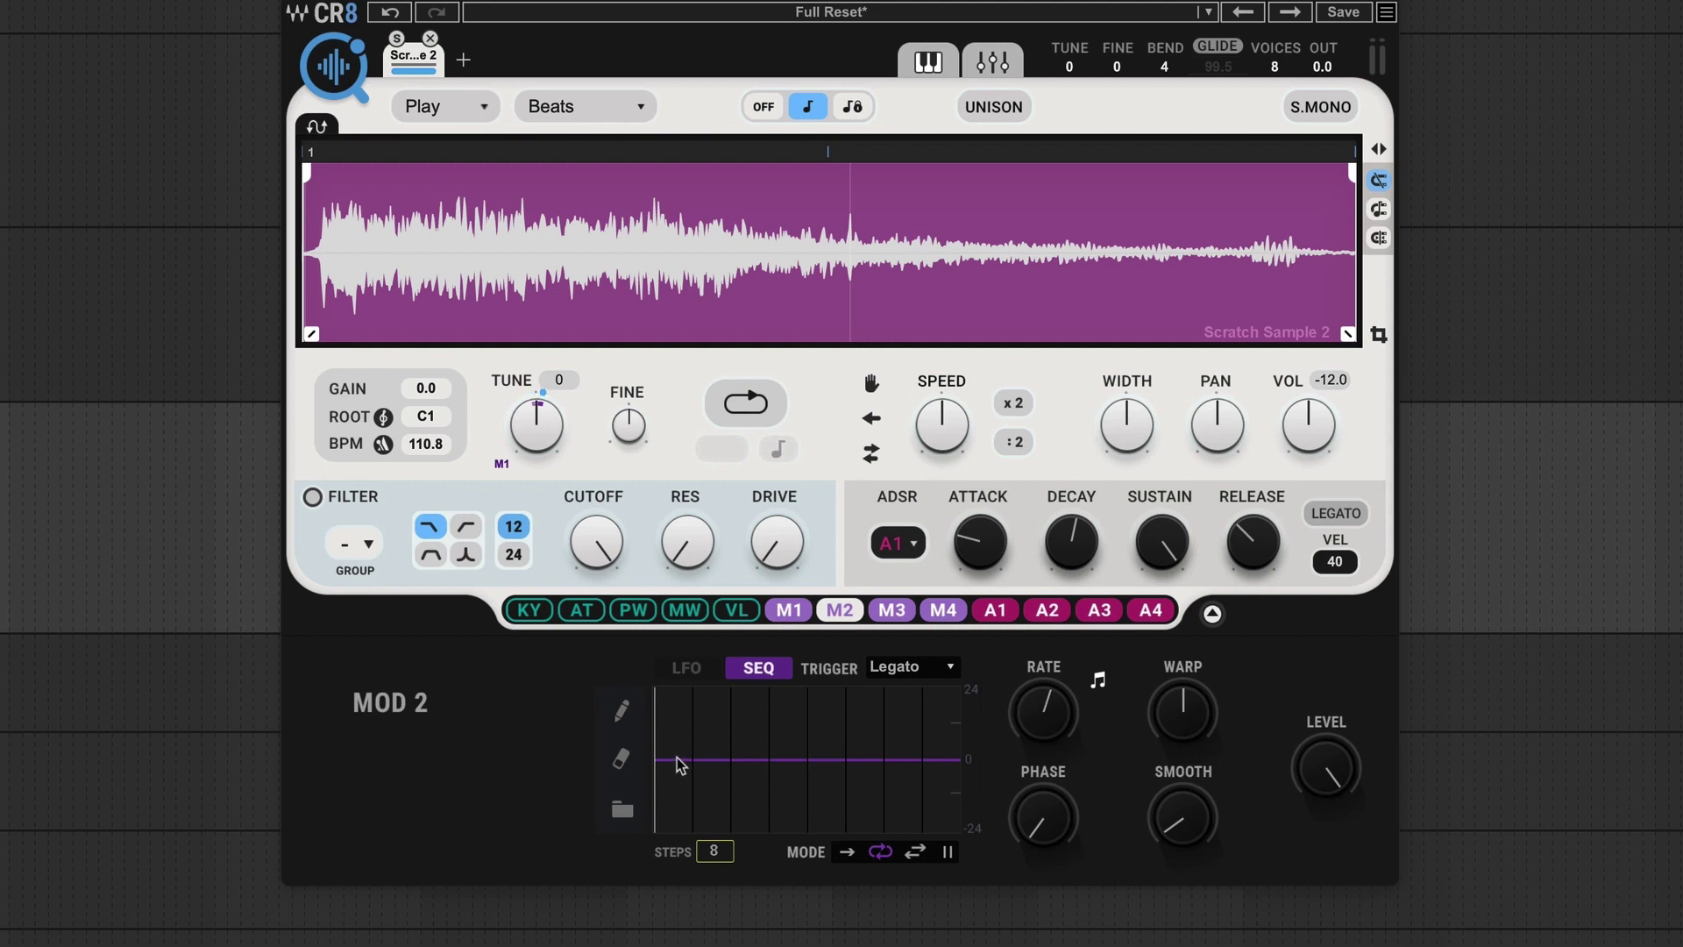
pyautogui.moveTo(680, 765); pyautogui.dragTo(675, 689)
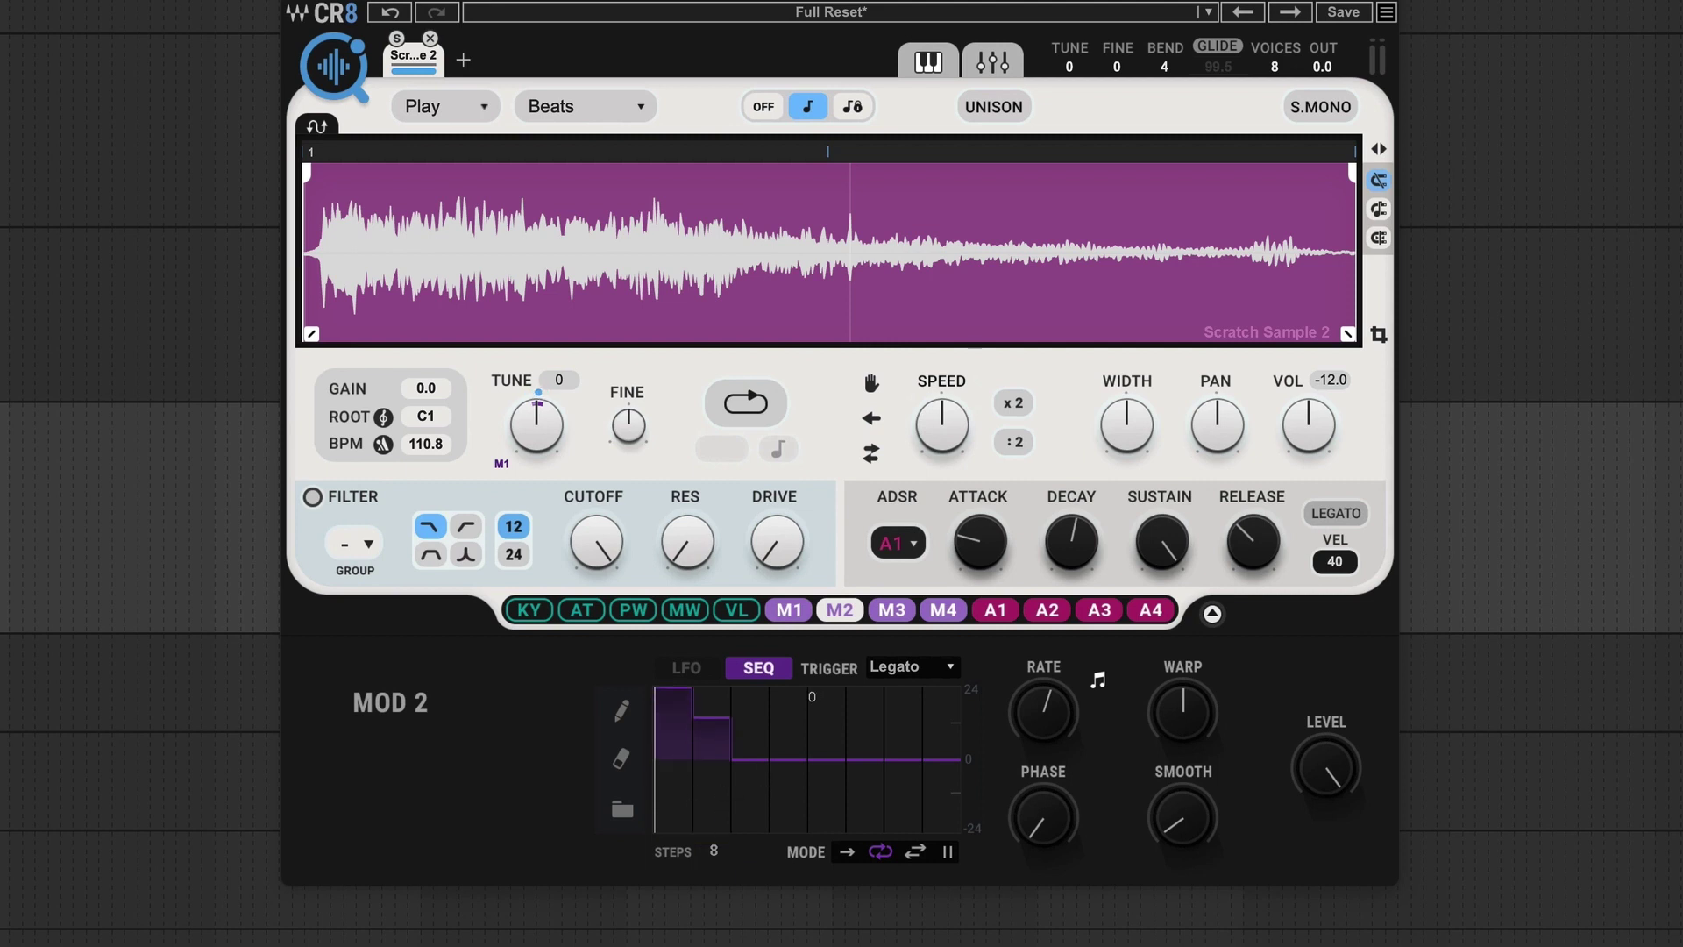
pyautogui.moveTo(827, 775); pyautogui.dragTo(903, 706)
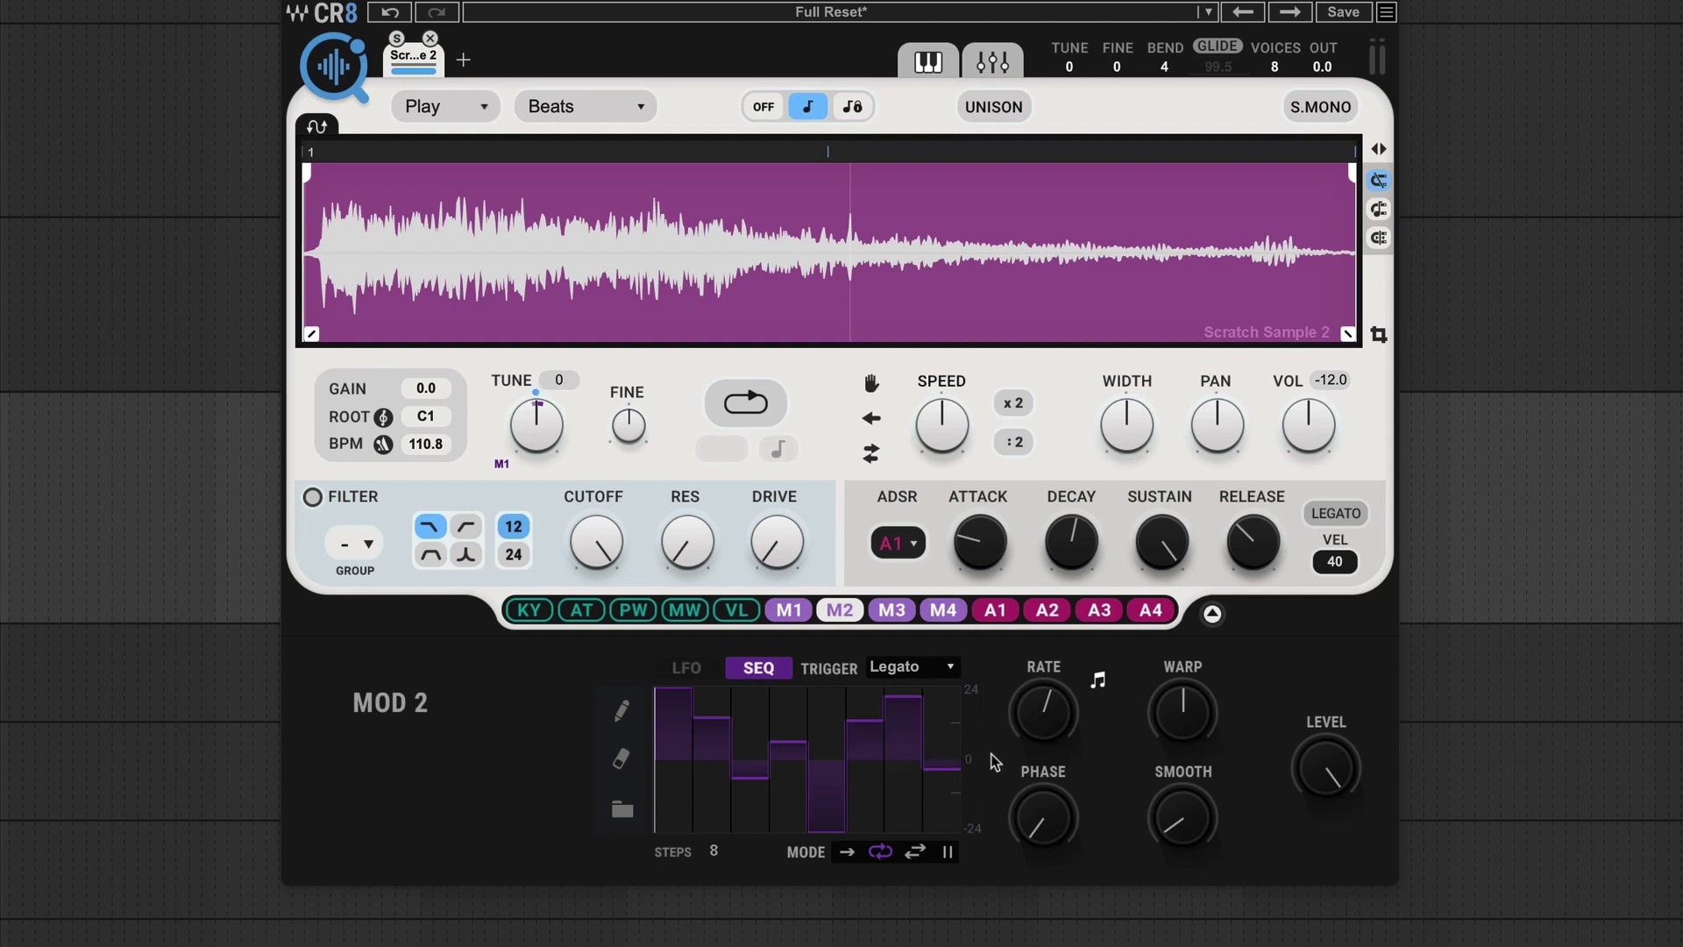
pyautogui.moveTo(1183, 712); pyautogui.dragTo(1182, 728)
# Route the MOD 2 sequence to the first layer's Tune at a depth of about 5
pyautogui.scroll(-2, 944, 671)
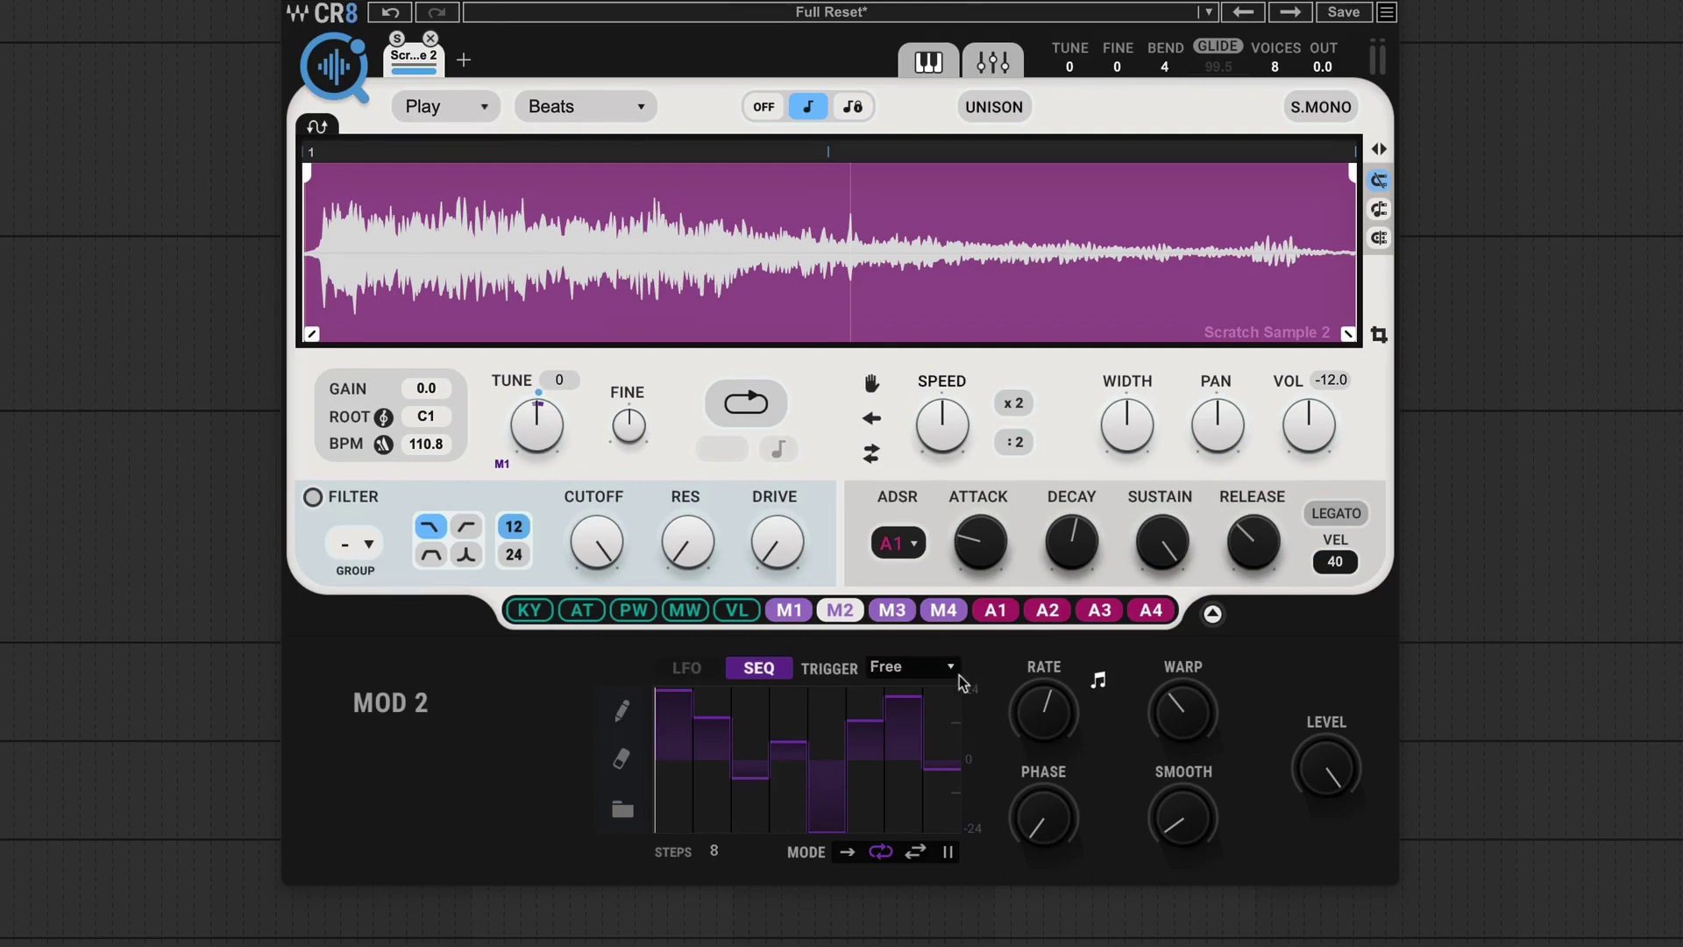
pyautogui.moveTo(848, 611); pyautogui.dragTo(575, 441)
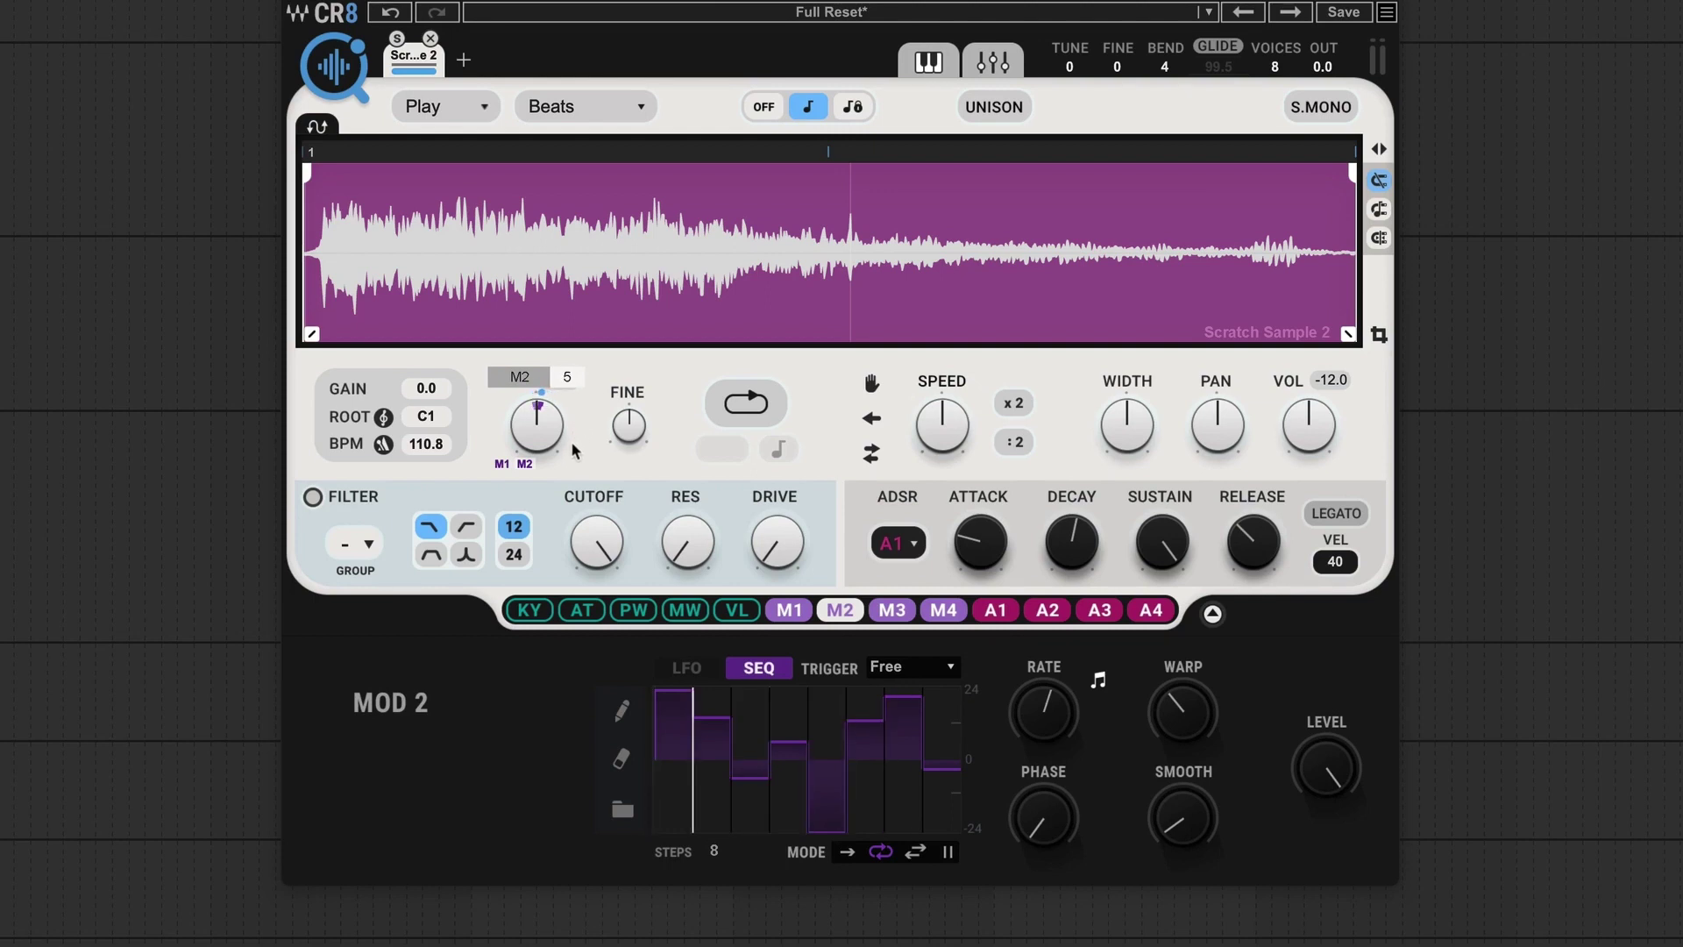
pyautogui.moveTo(577, 448); pyautogui.dragTo(579, 444)
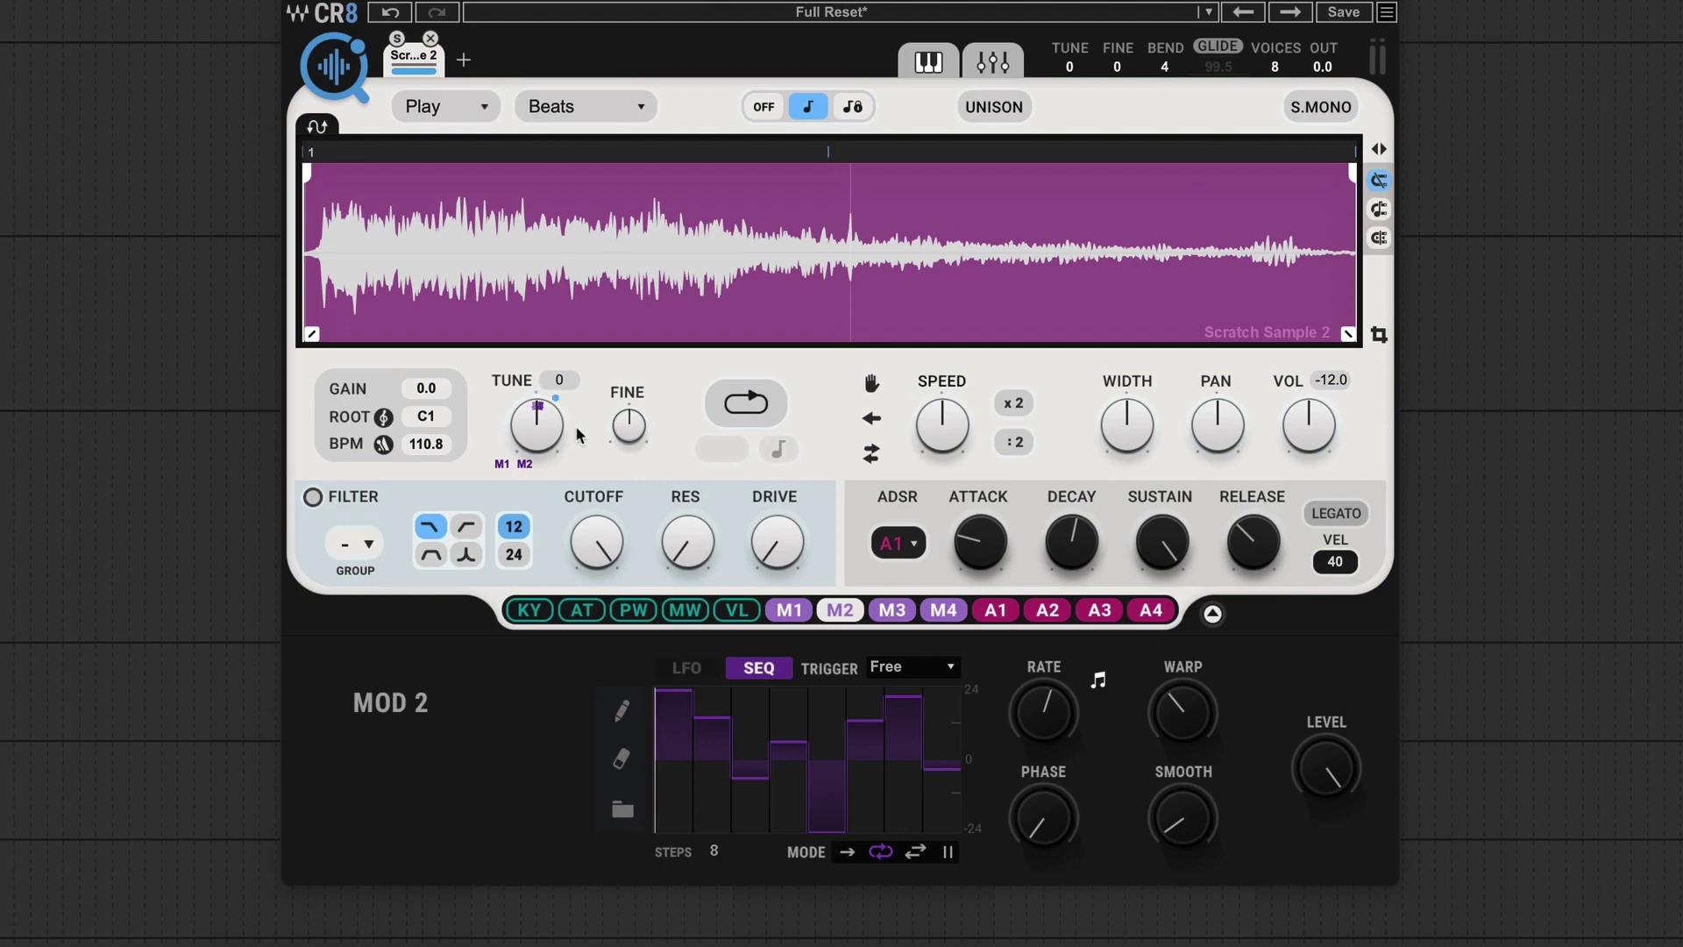
# Add a second Scratch Sample 2 layer, move its zone to D1, and nudge its start later
pyautogui.click(463, 60)
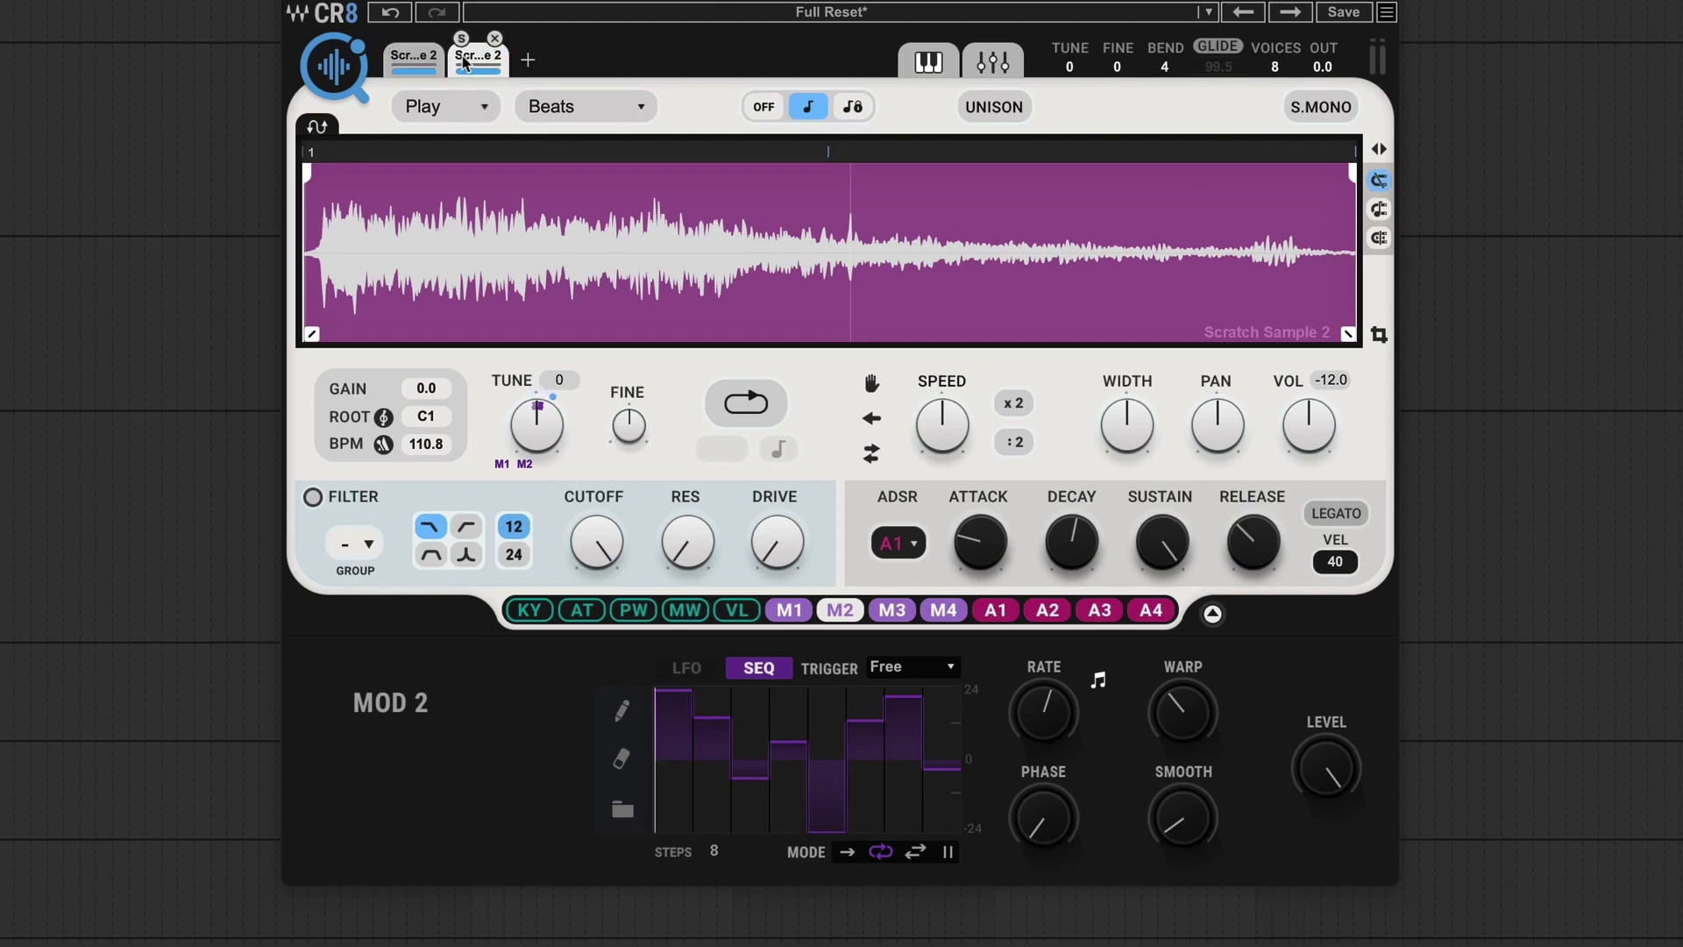
pyautogui.click(928, 62)
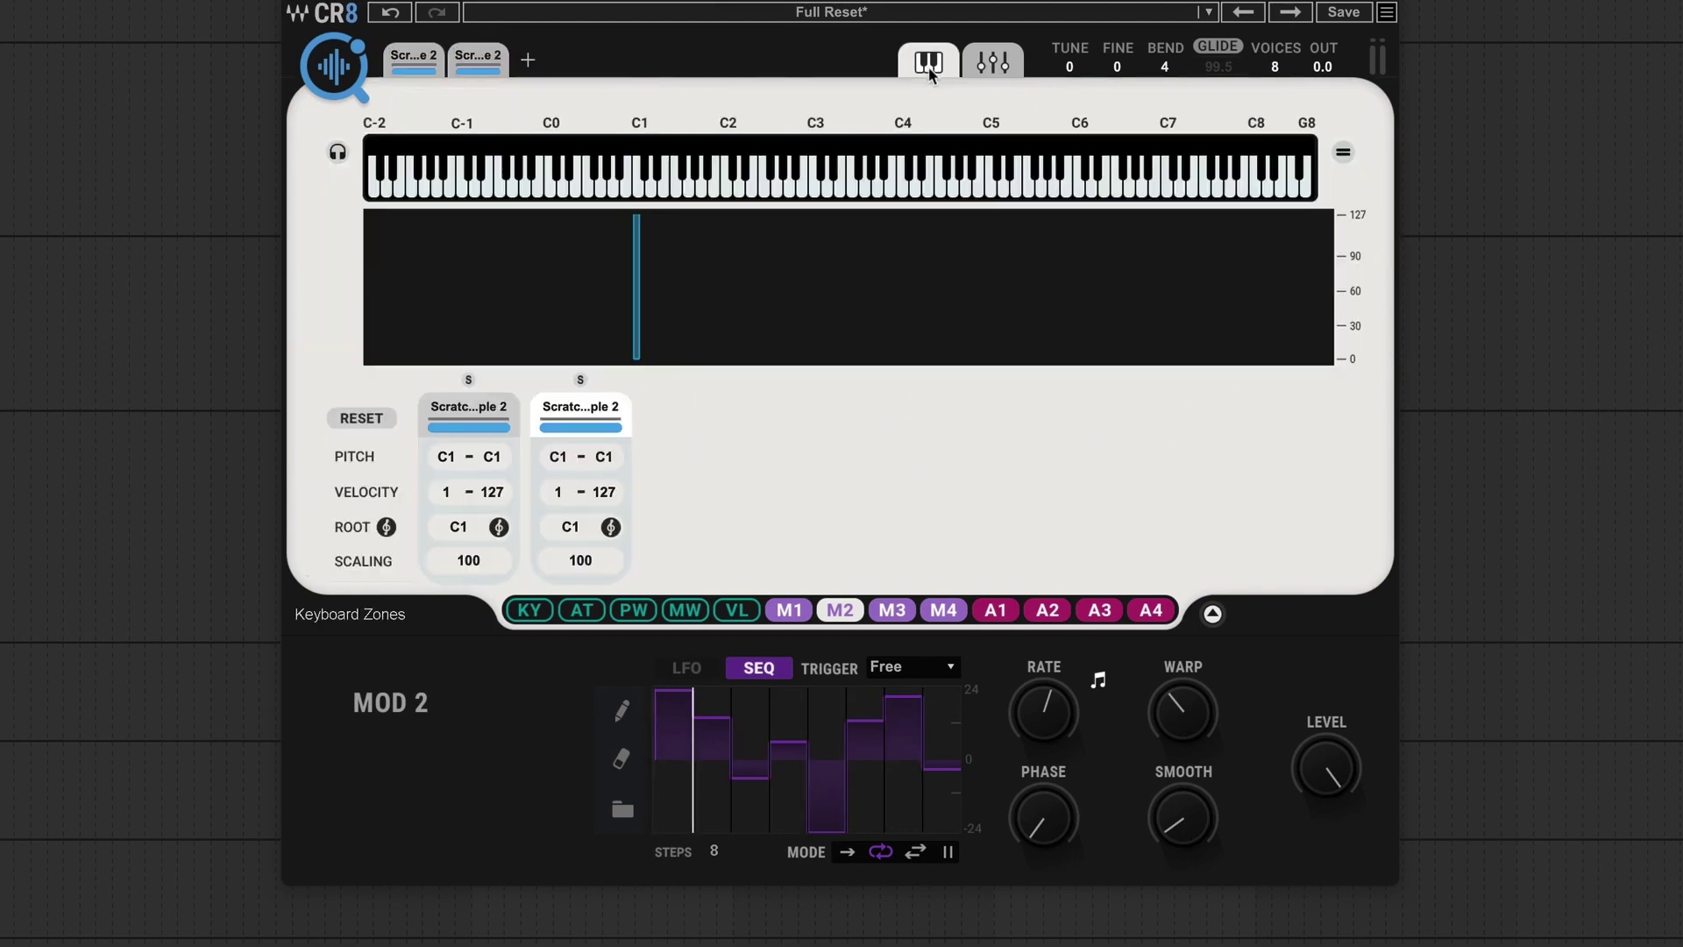
pyautogui.moveTo(614, 459); pyautogui.dragTo(572, 457)
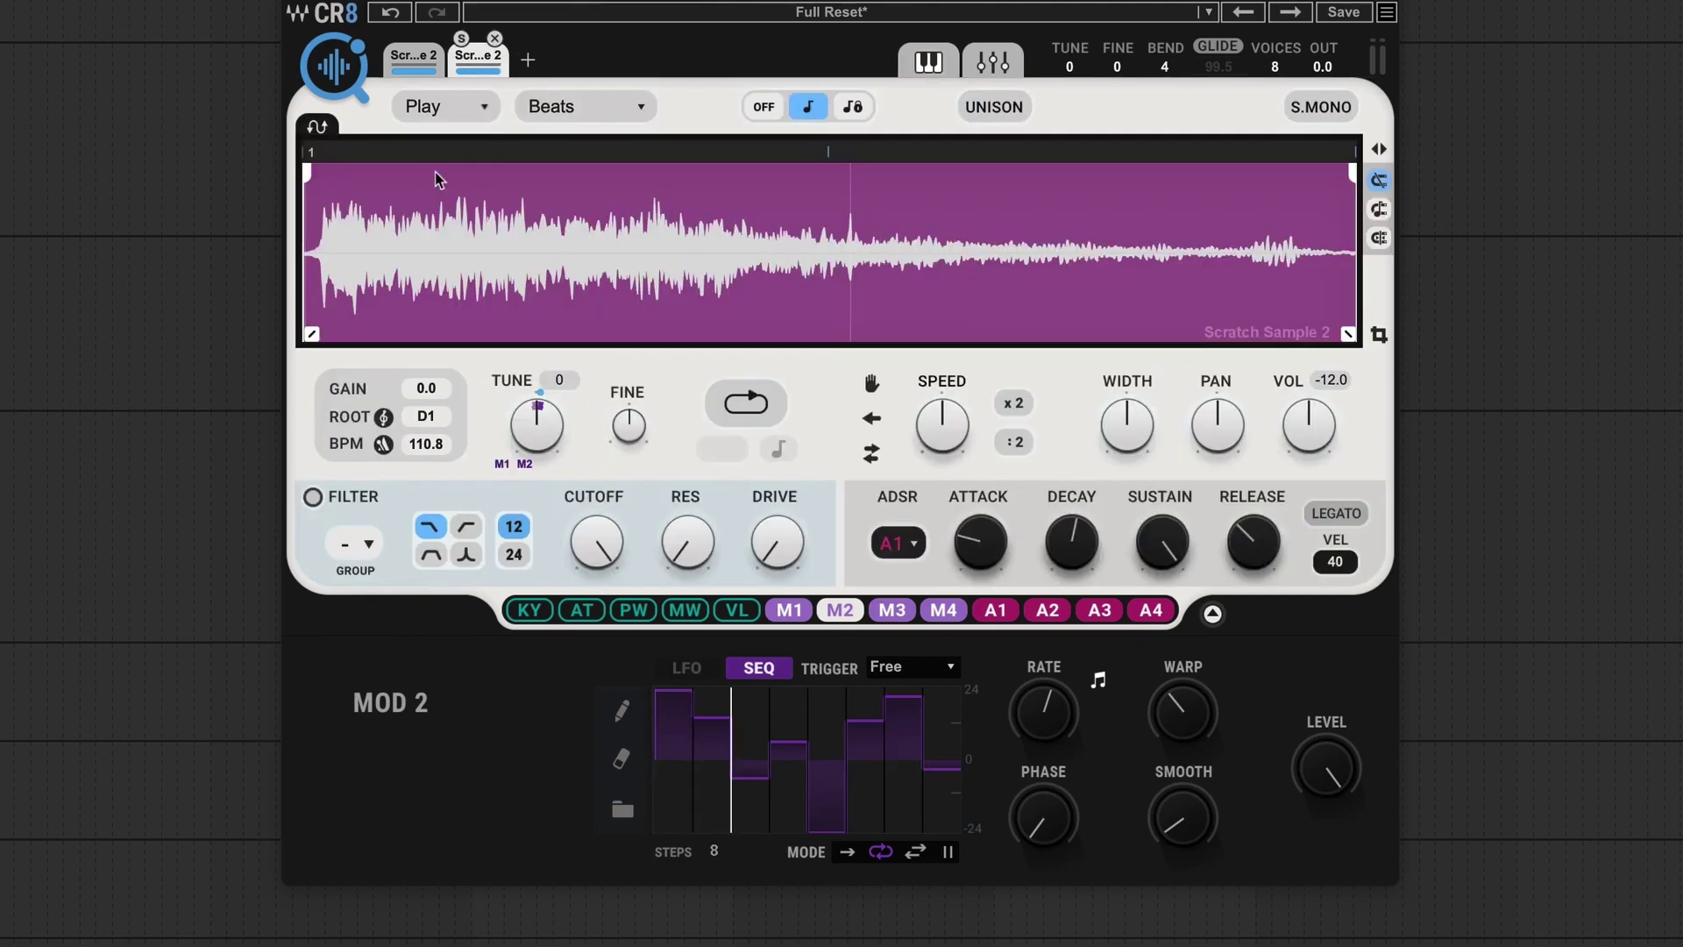
pyautogui.click(478, 57)
pyautogui.moveTo(311, 174); pyautogui.dragTo(347, 184)
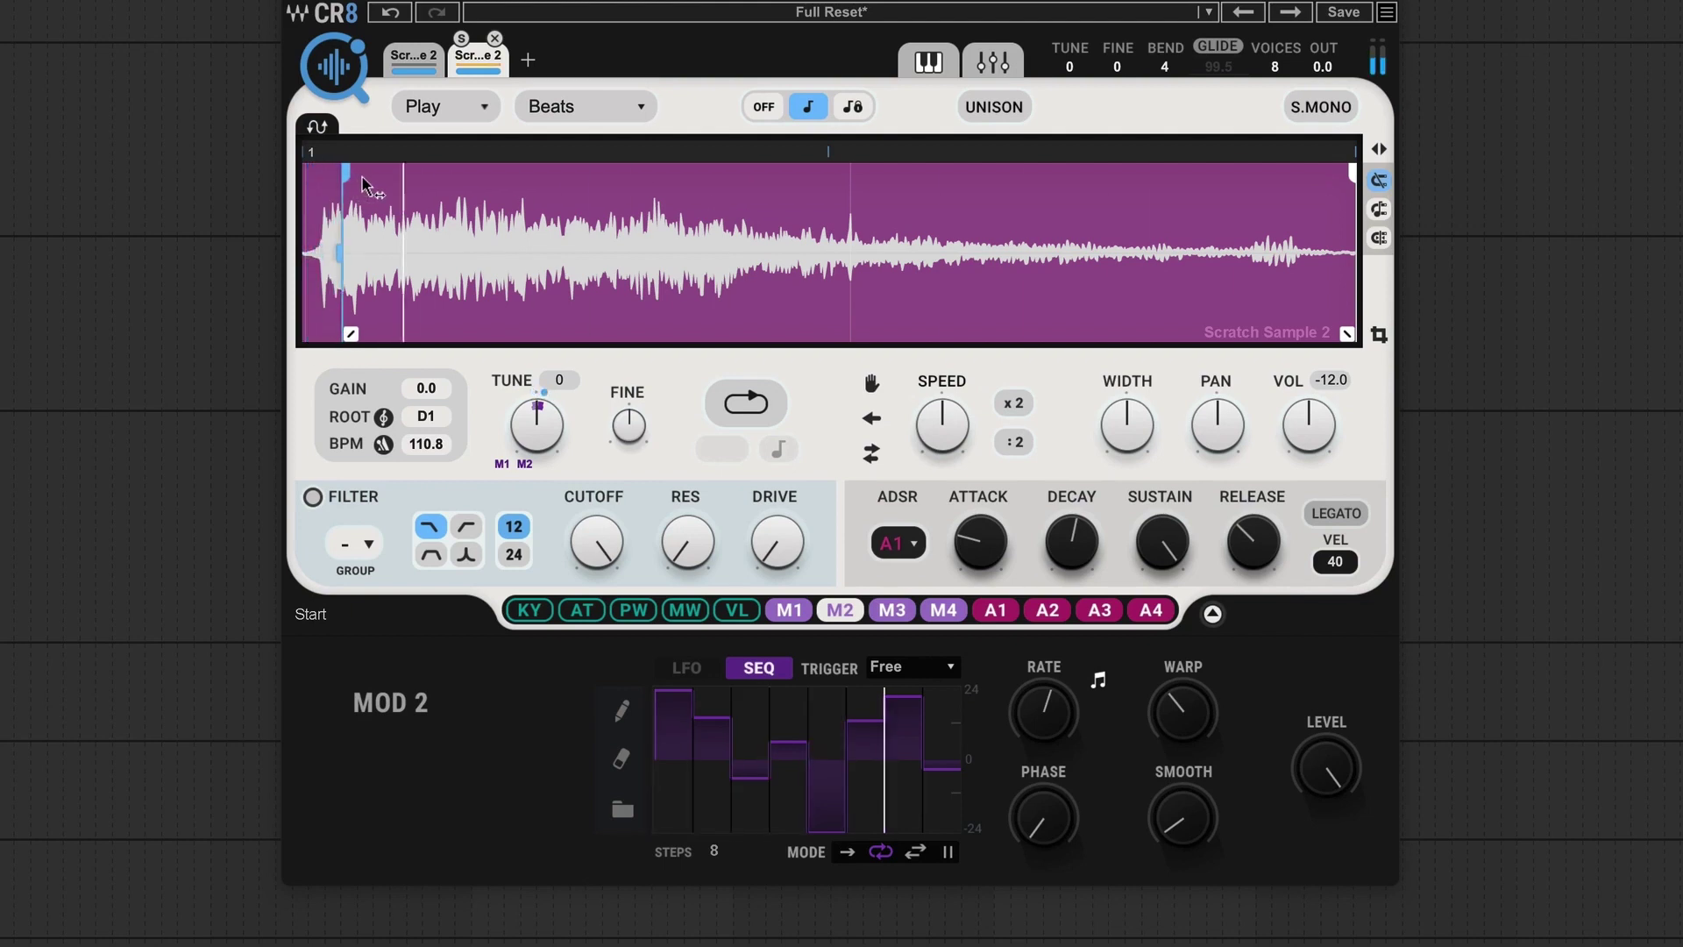
# Set the second layer's Tune modulation to about 41 from MOD 1 and 33 from MOD 2
pyautogui.moveTo(502, 469); pyautogui.dragTo(521, 307)
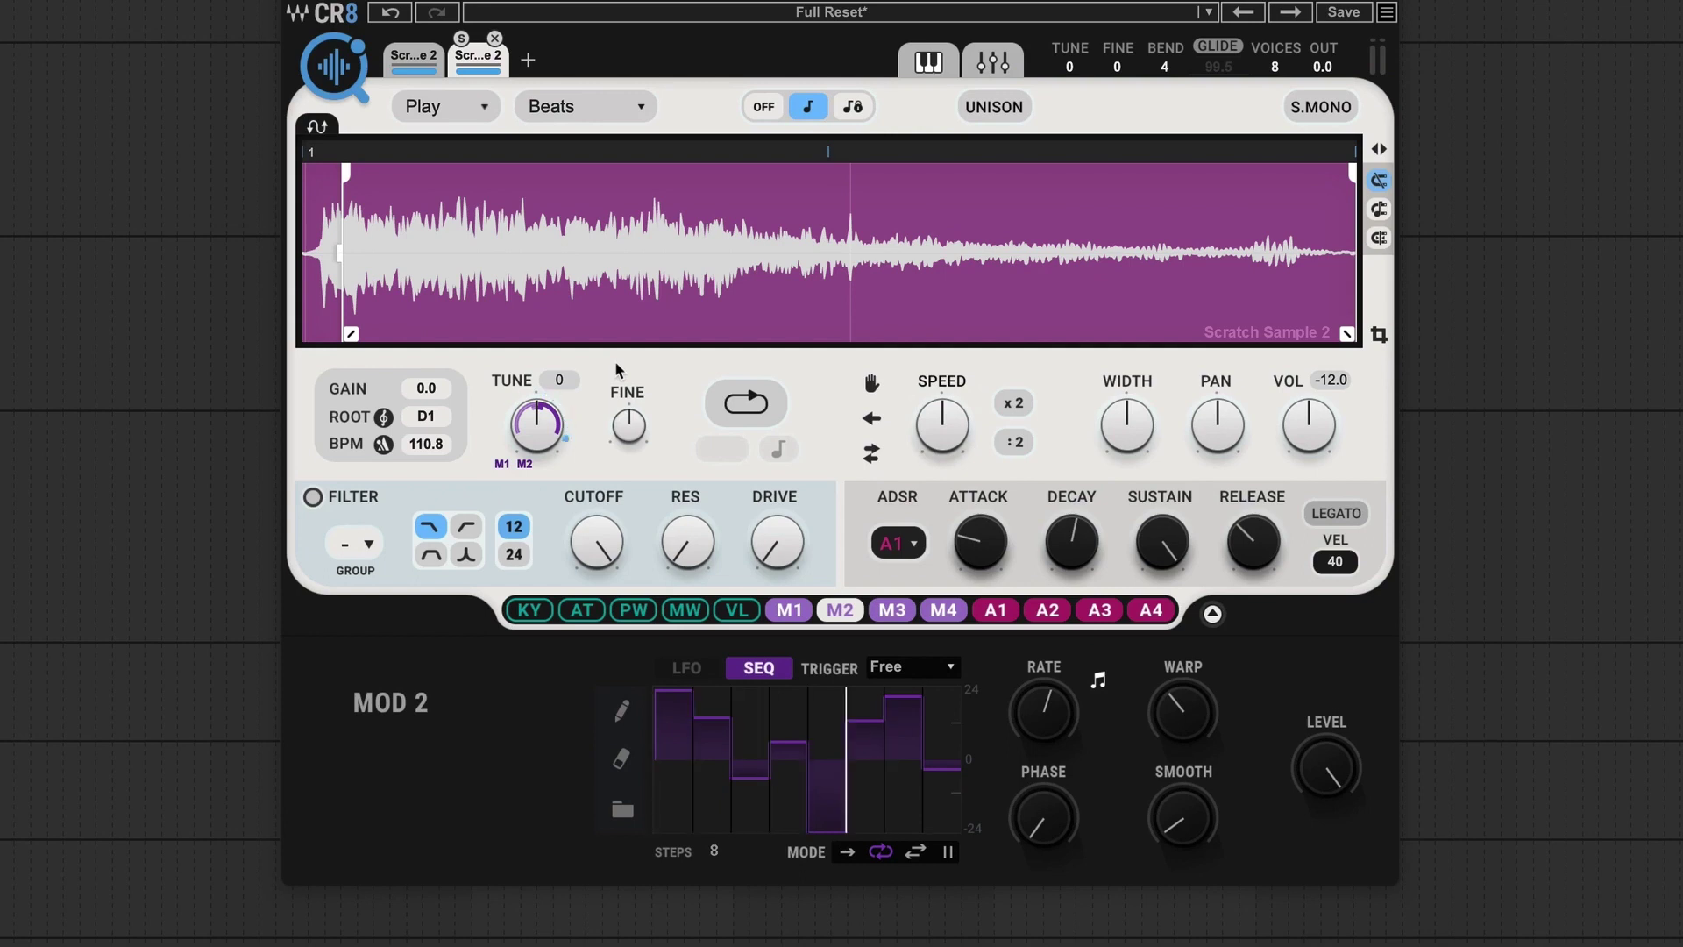
pyautogui.moveTo(526, 466); pyautogui.dragTo(566, 288)
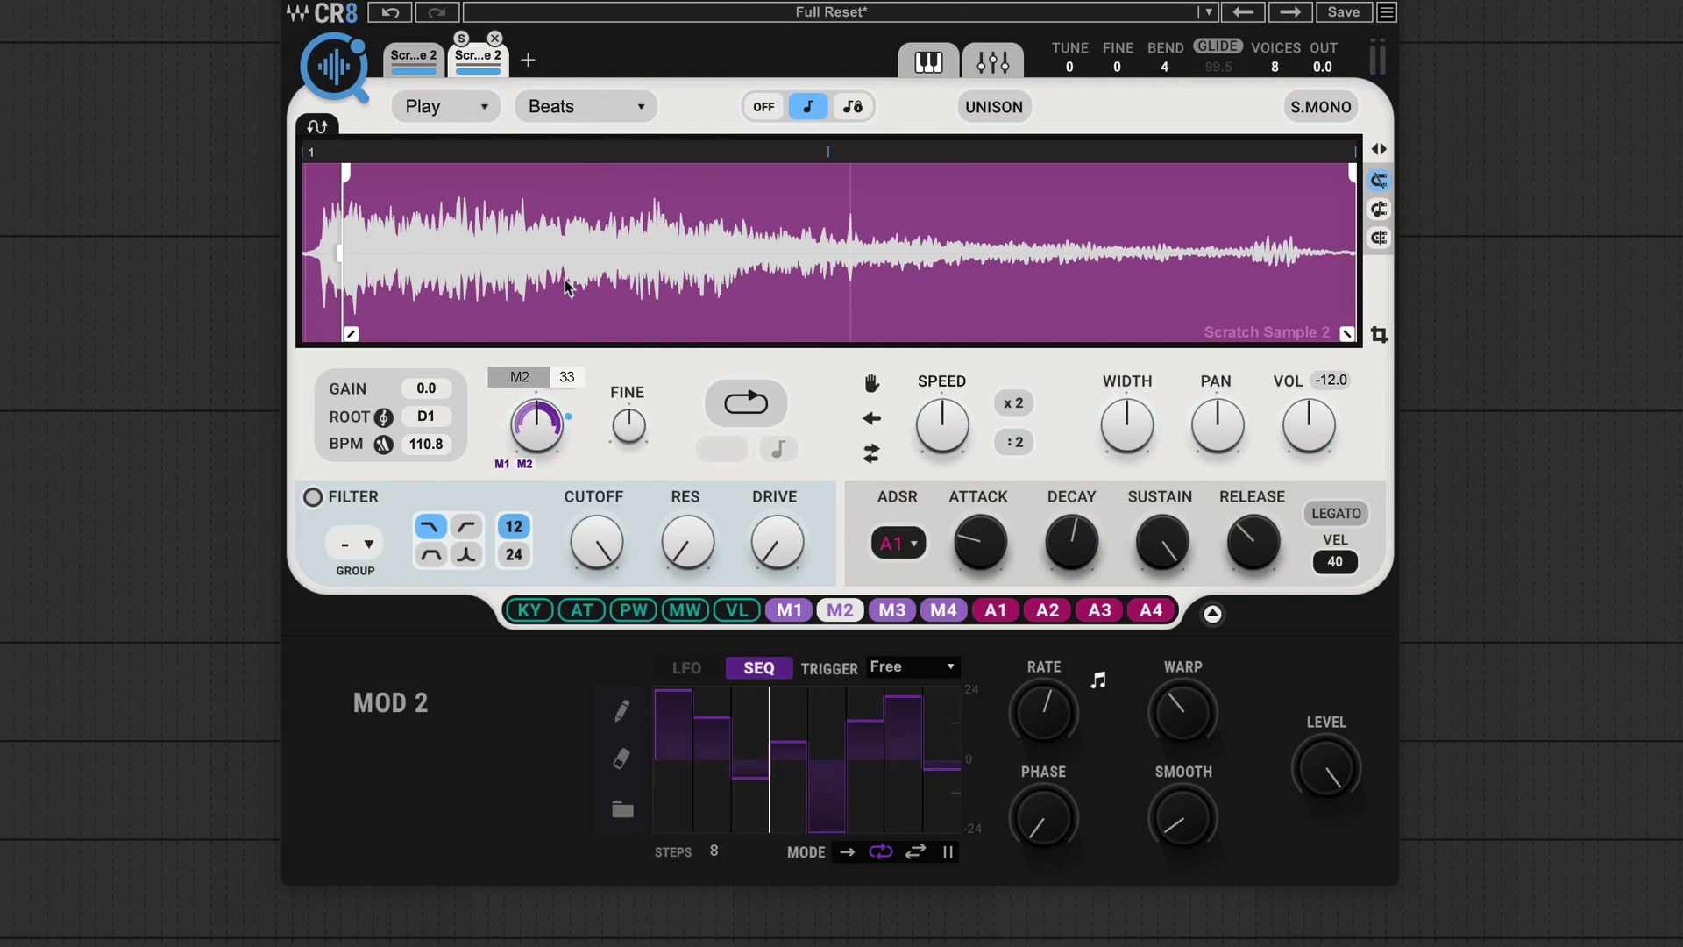
# Turn on See Saw playback and pull the end marker back to about a quarter of the waveform
pyautogui.click(873, 454)
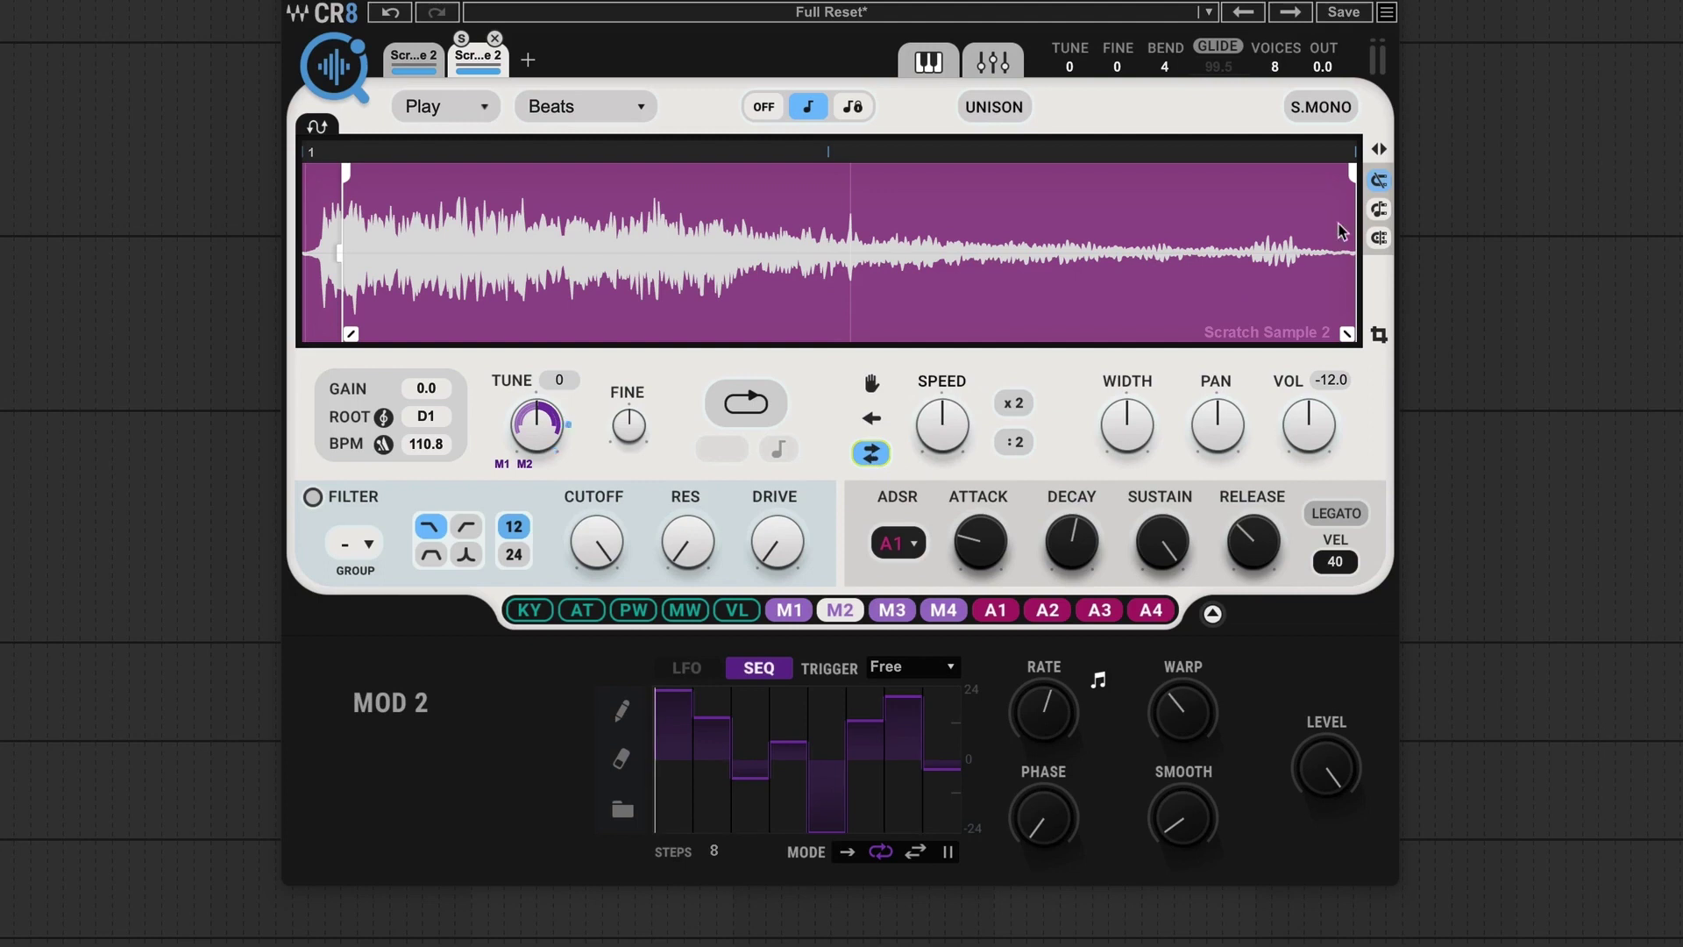
pyautogui.moveTo(1350, 180); pyautogui.dragTo(740, 195)
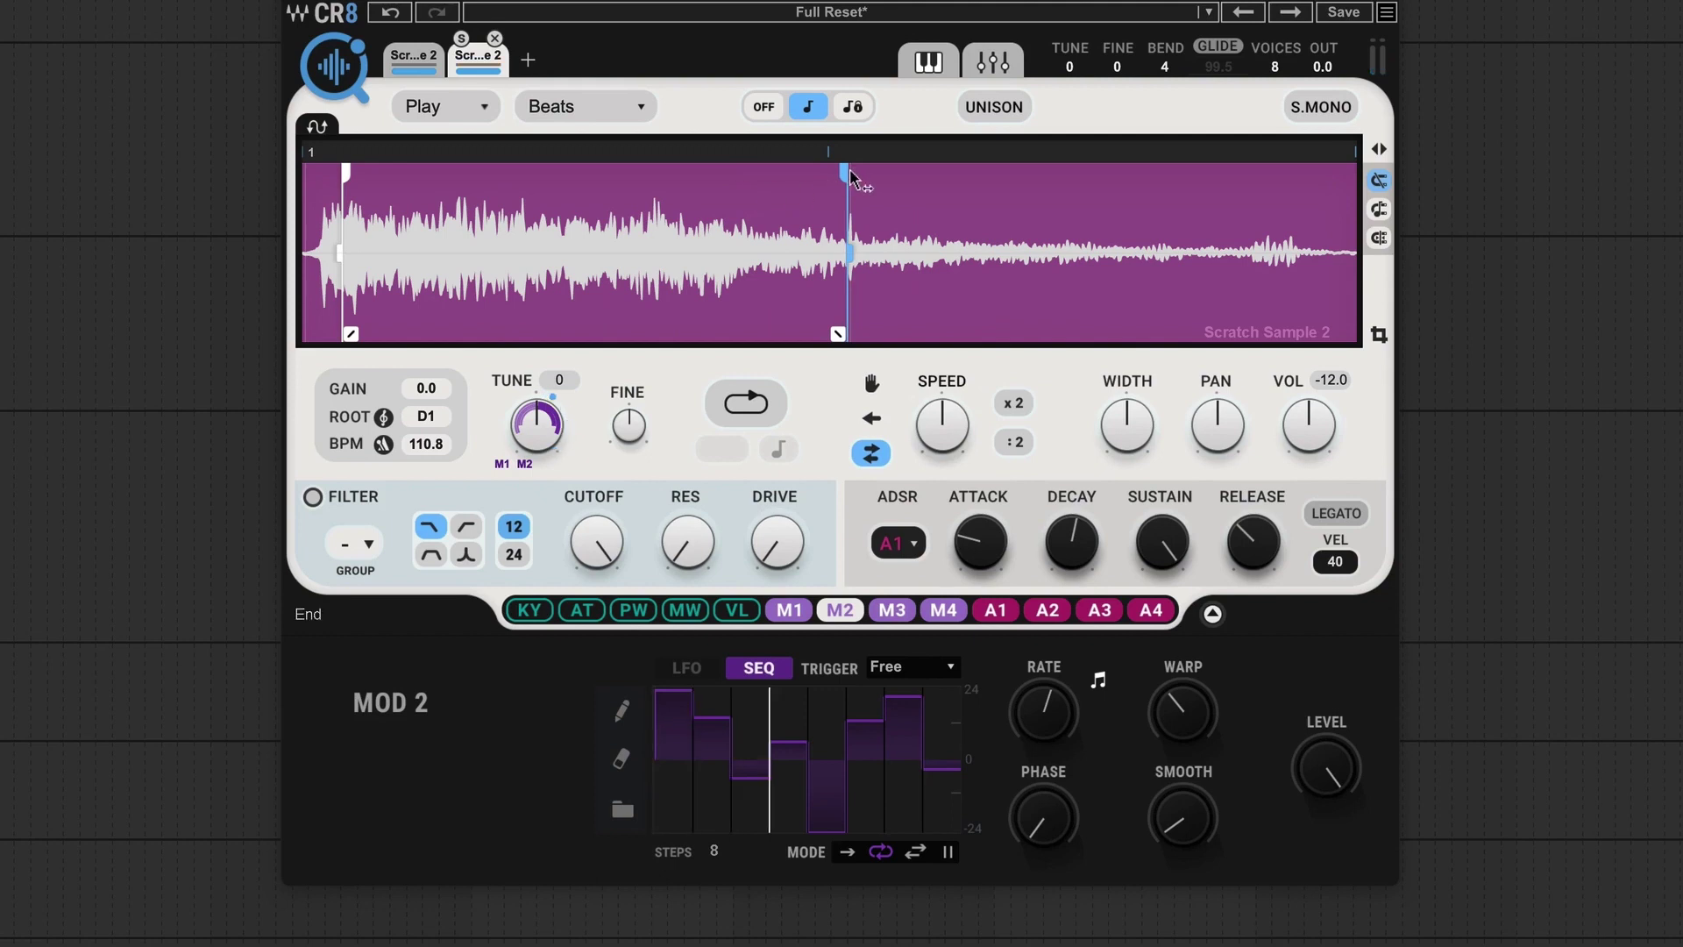
pyautogui.moveTo(849, 175); pyautogui.dragTo(473, 186)
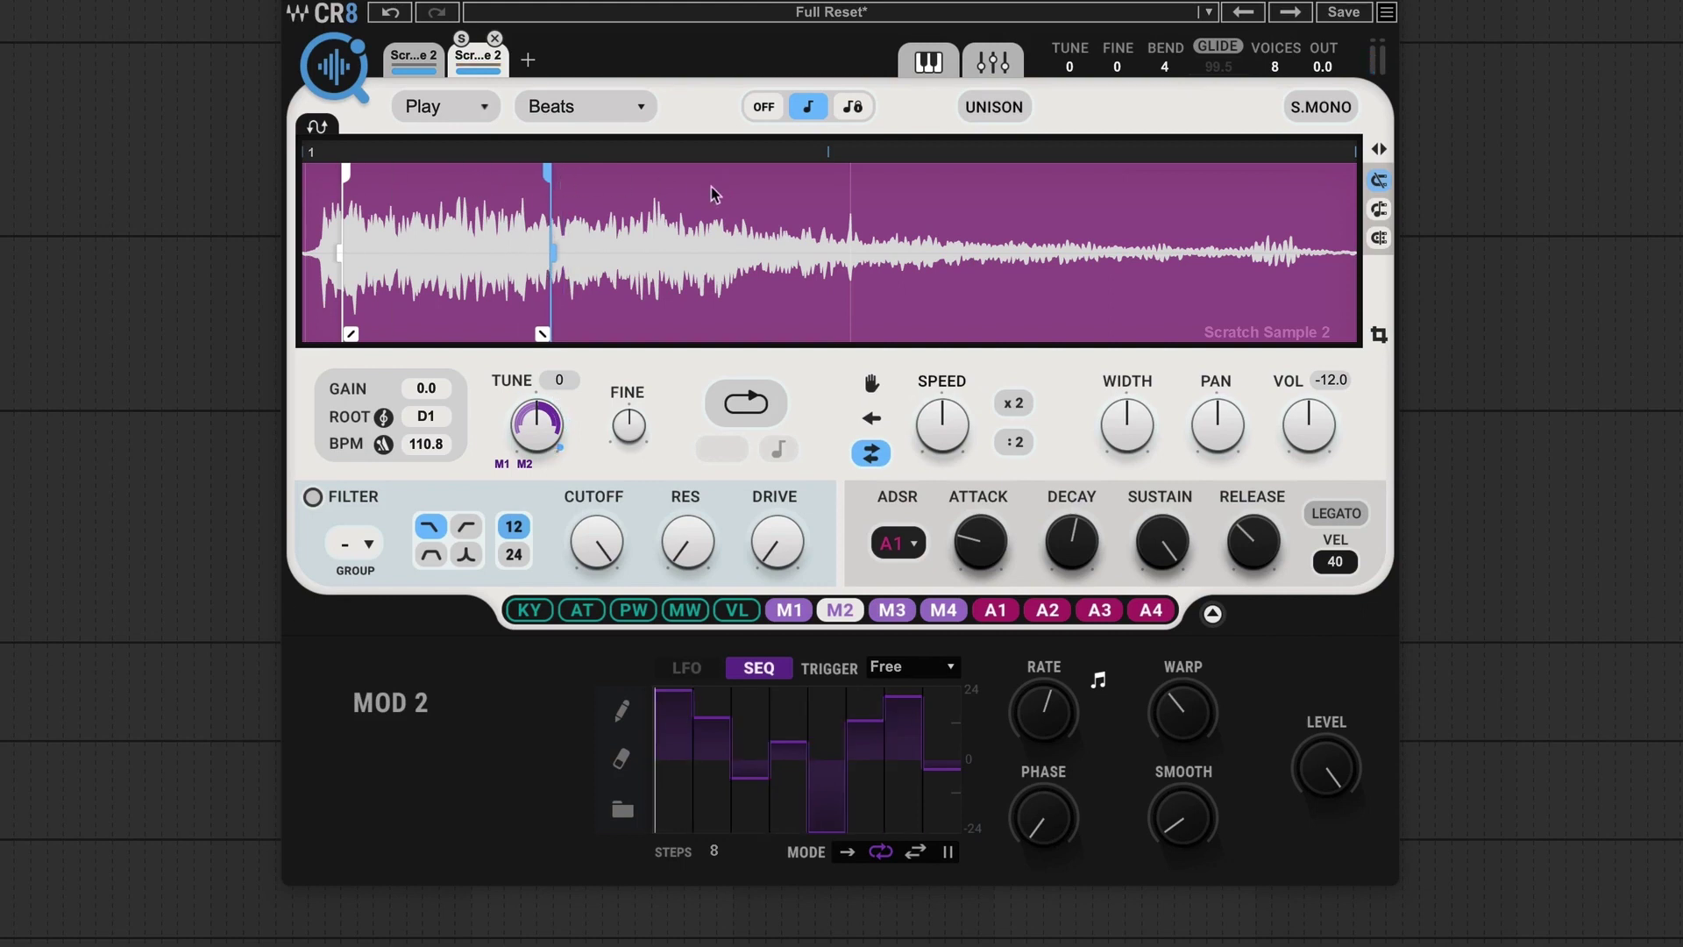
pyautogui.moveTo(543, 183)
pyautogui.mouseDown()
pyautogui.moveTo(414, 186)
pyautogui.moveTo(568, 206)
pyautogui.mouseUp()
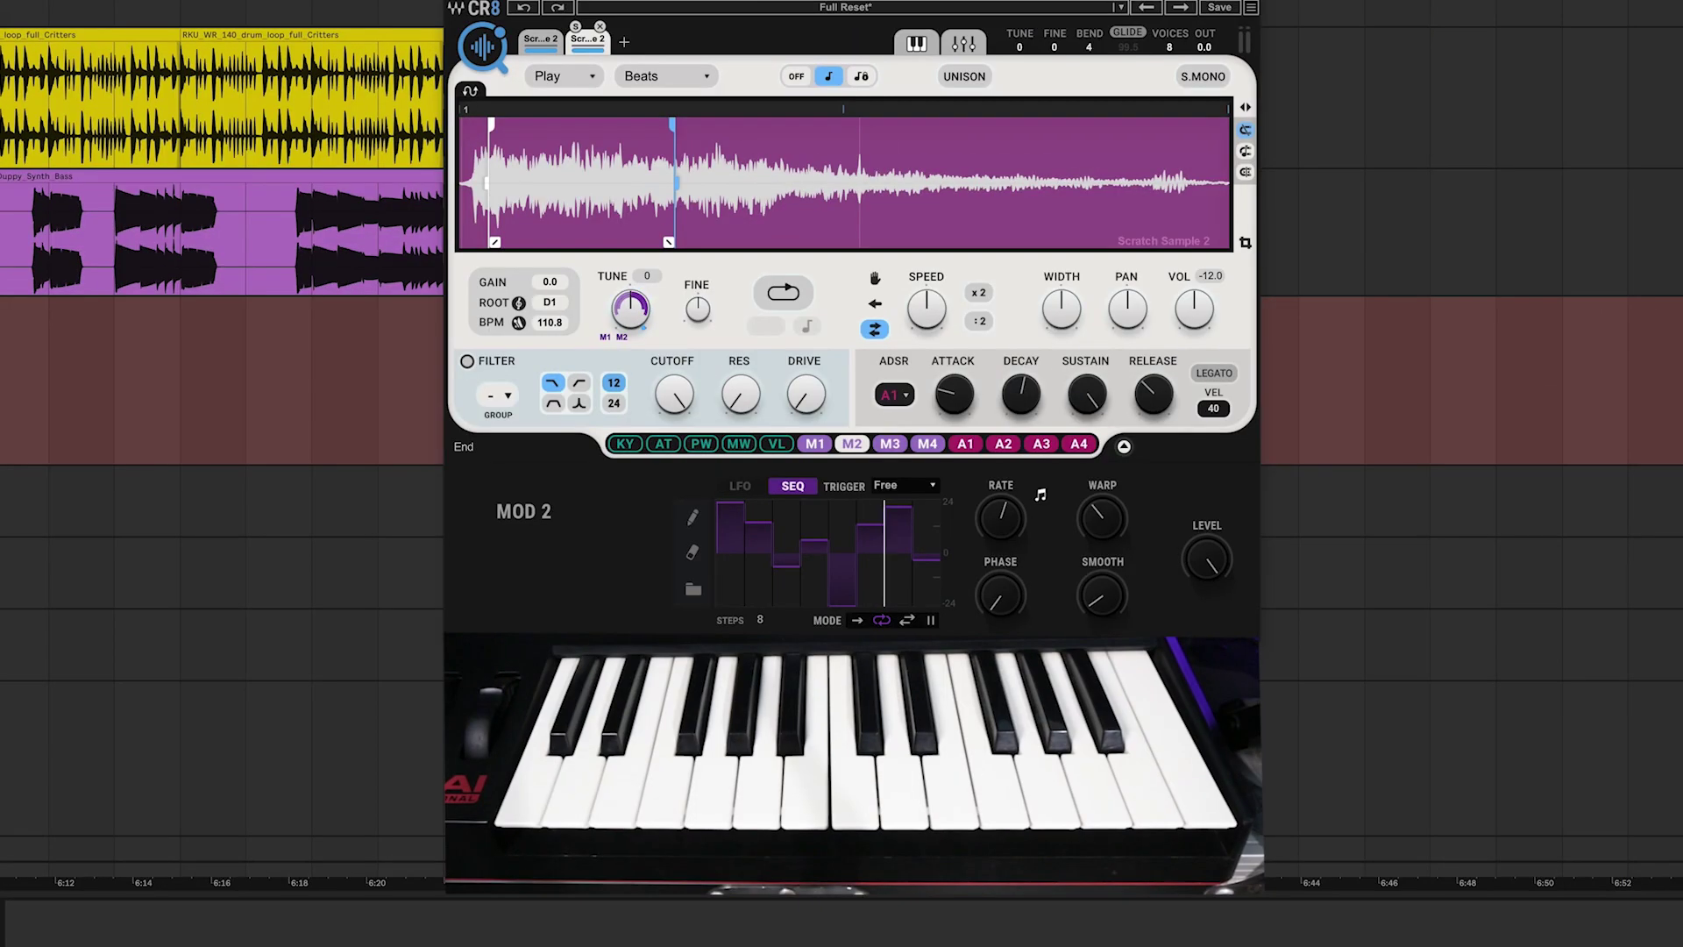
# Nudge the second layer's end marker earlier, then slightly later, to widen the slice a little
pyautogui.moveTo(675, 136); pyautogui.dragTo(565, 144)
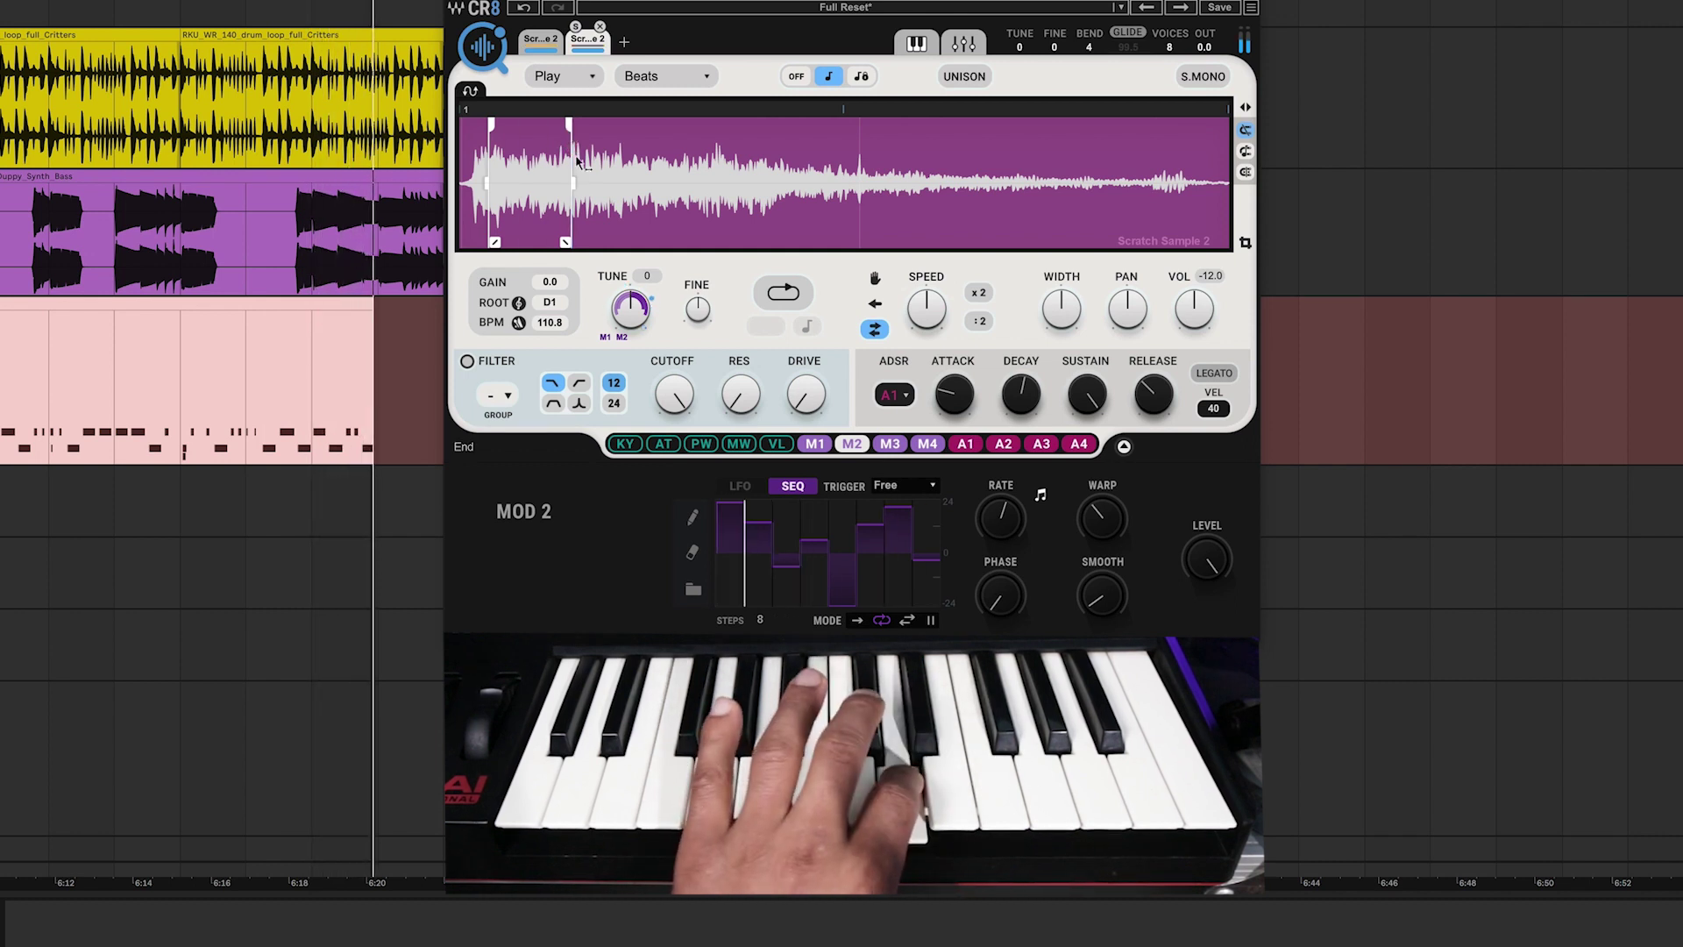
pyautogui.moveTo(566, 142); pyautogui.dragTo(605, 162)
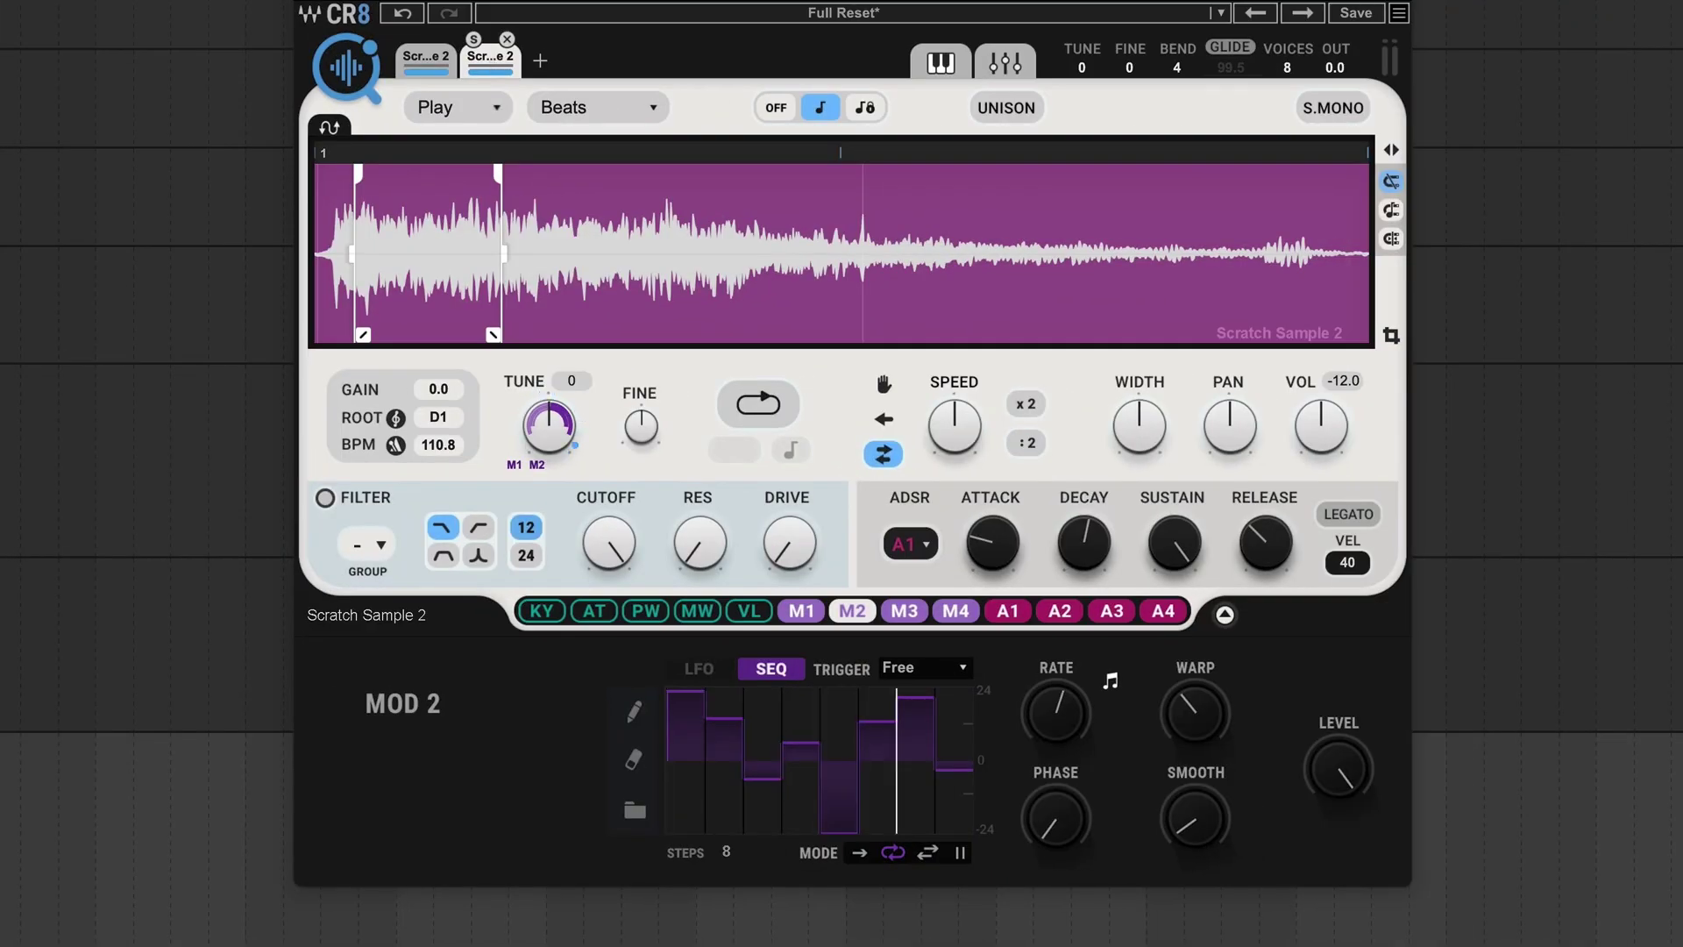
# Add a third Scratch Sample 2 layer rooted at E1 and move its start point slightly later
pyautogui.click(540, 60)
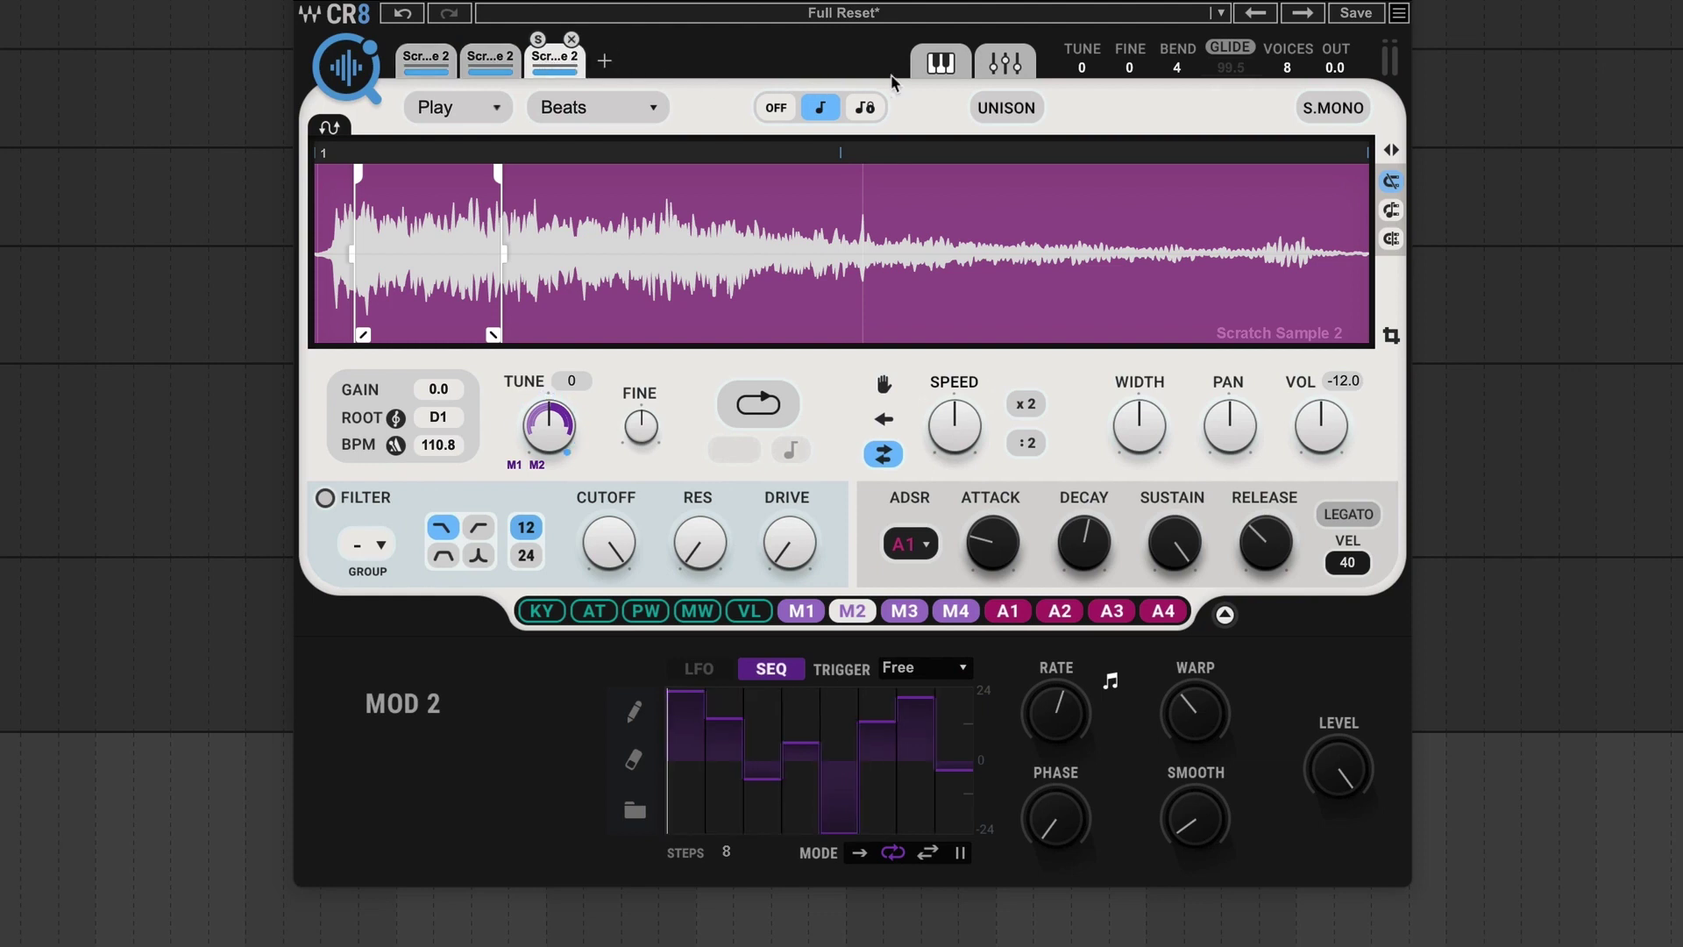
pyautogui.click(938, 63)
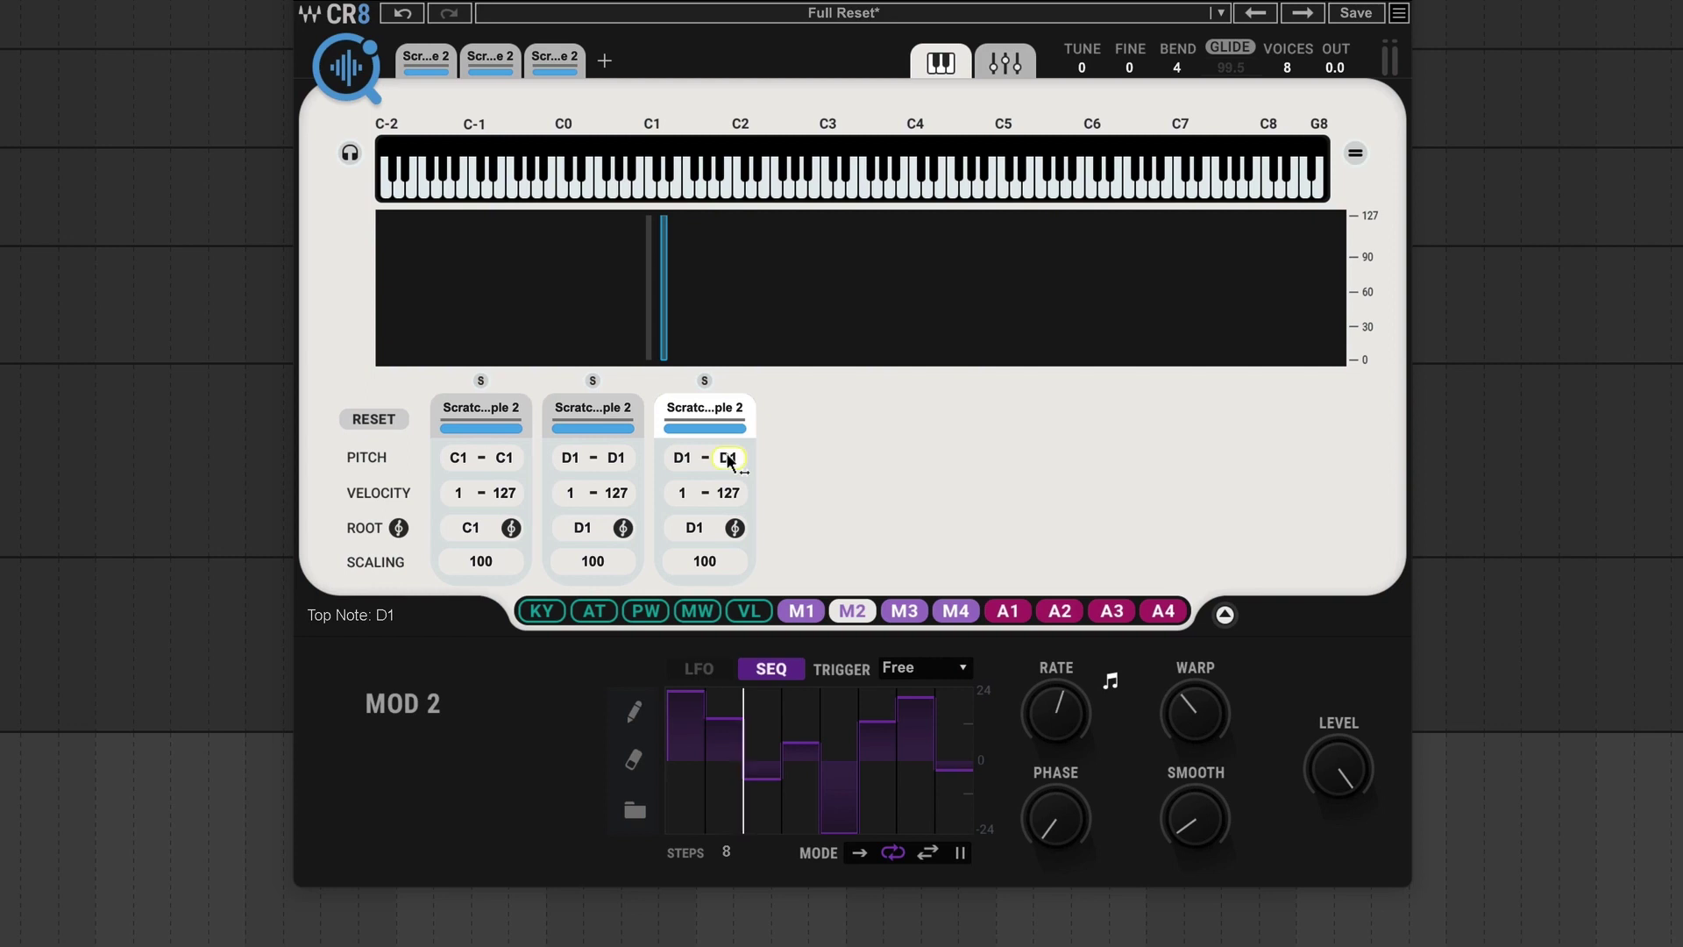
pyautogui.click(554, 56)
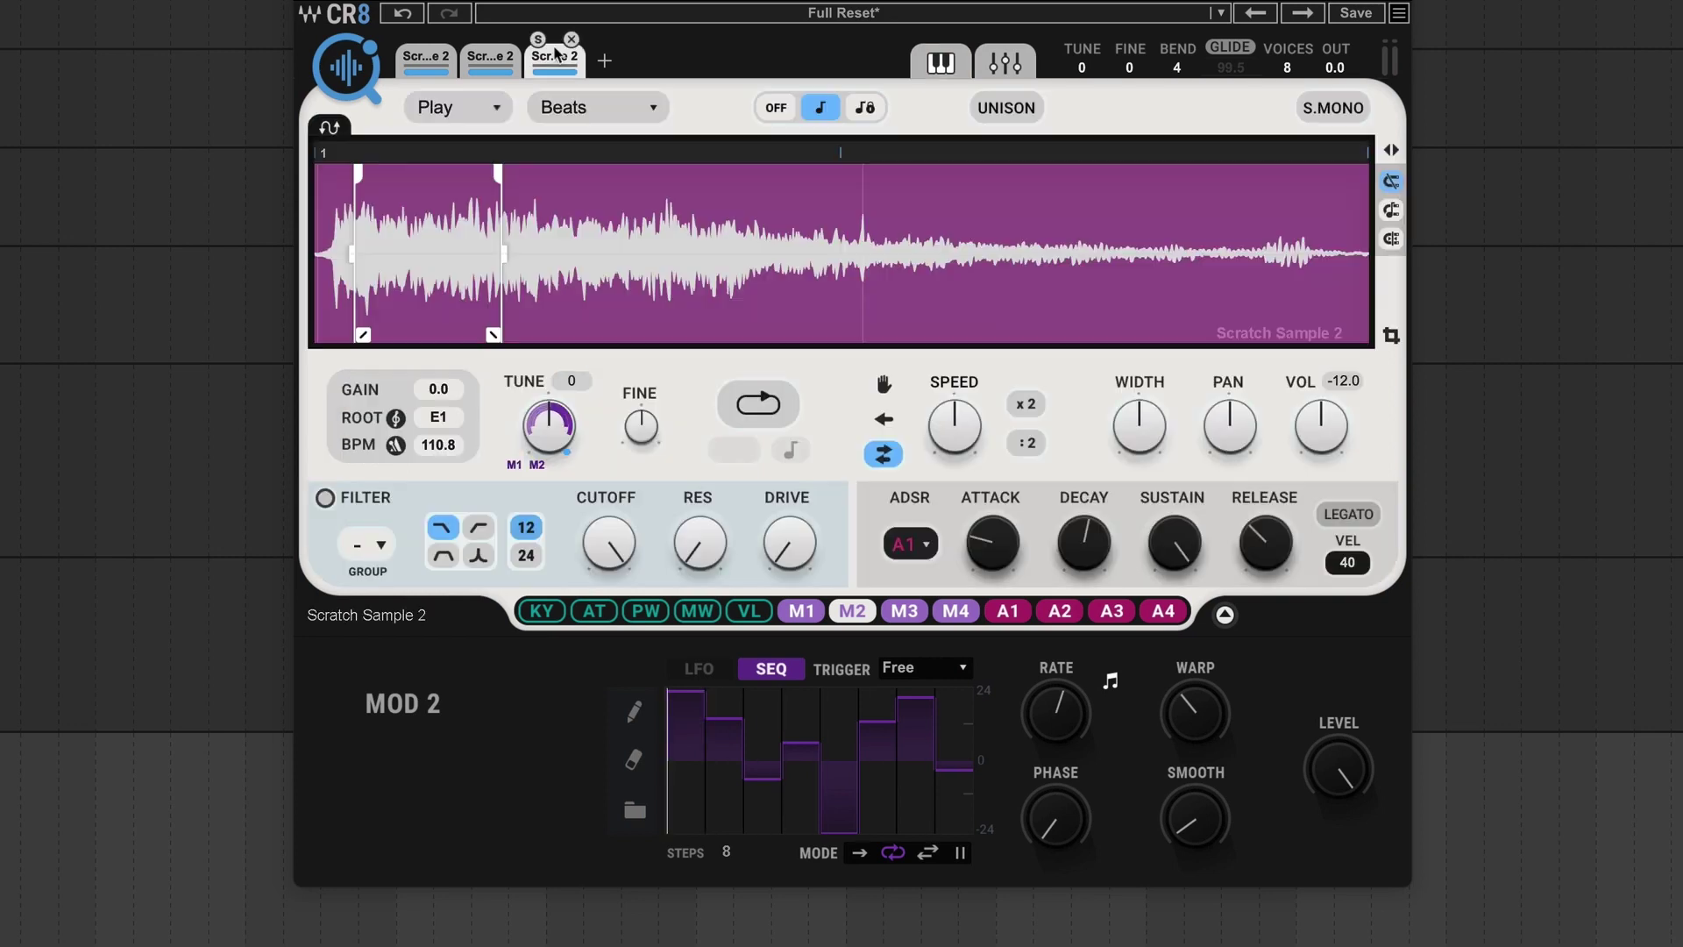
pyautogui.click(635, 810)
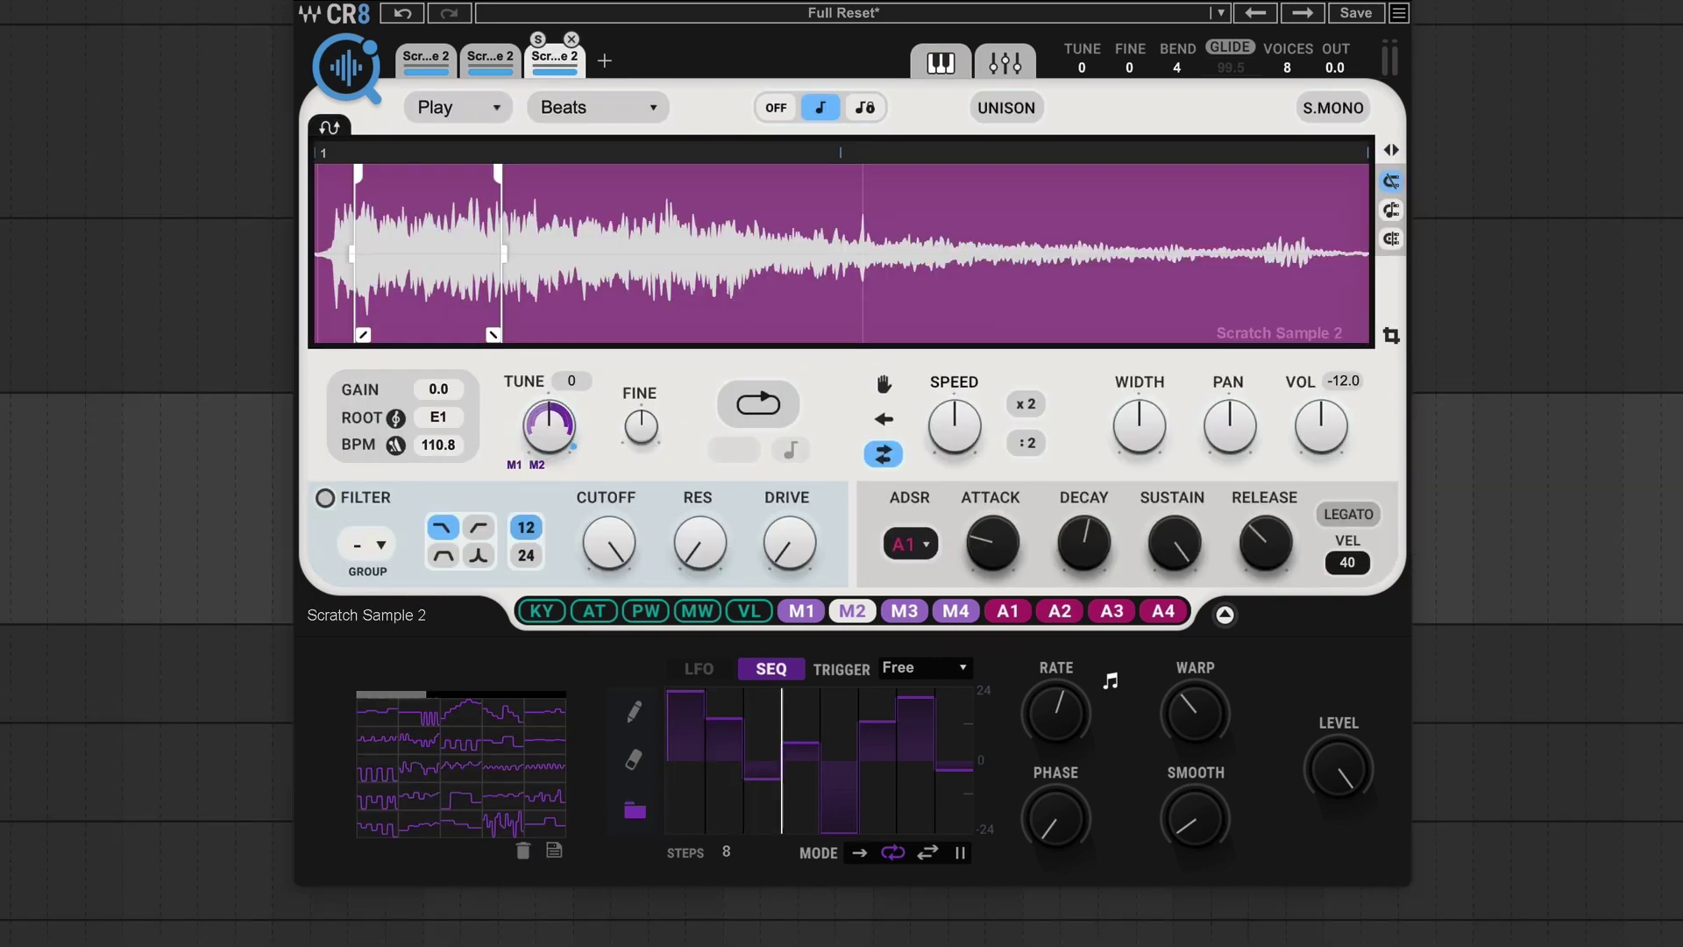
pyautogui.moveTo(358, 178); pyautogui.dragTo(377, 183)
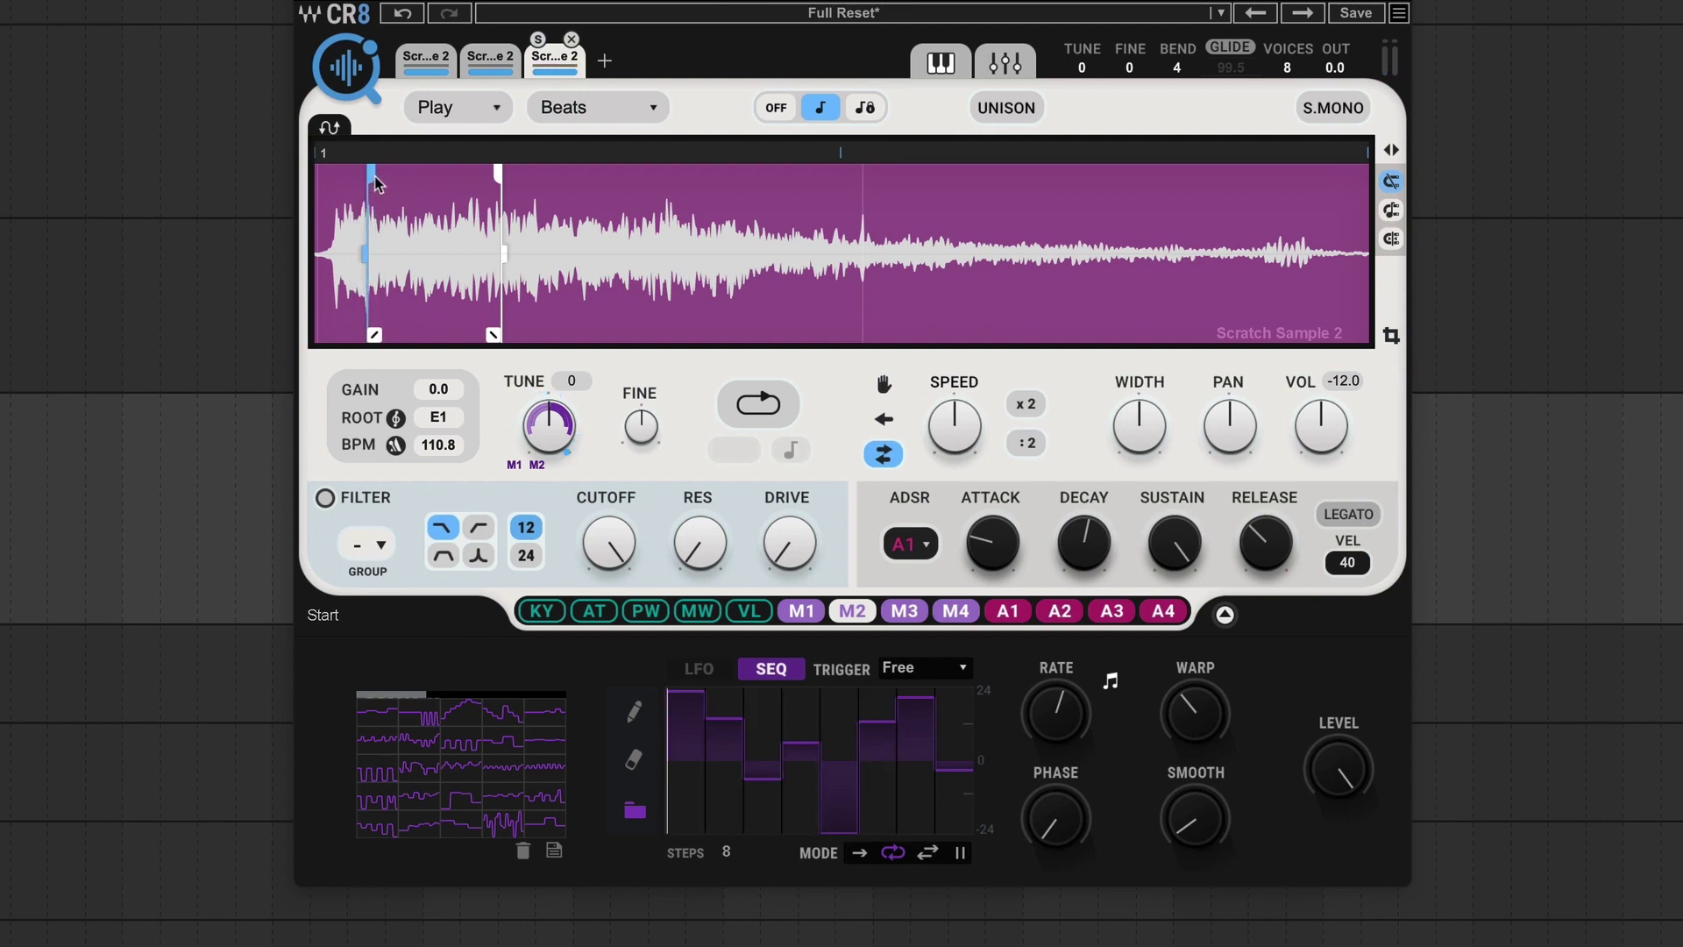
# Enable Loop on the third Scratch Sample 2 layer and drag the loop end to 1/4 length
pyautogui.click(737, 413)
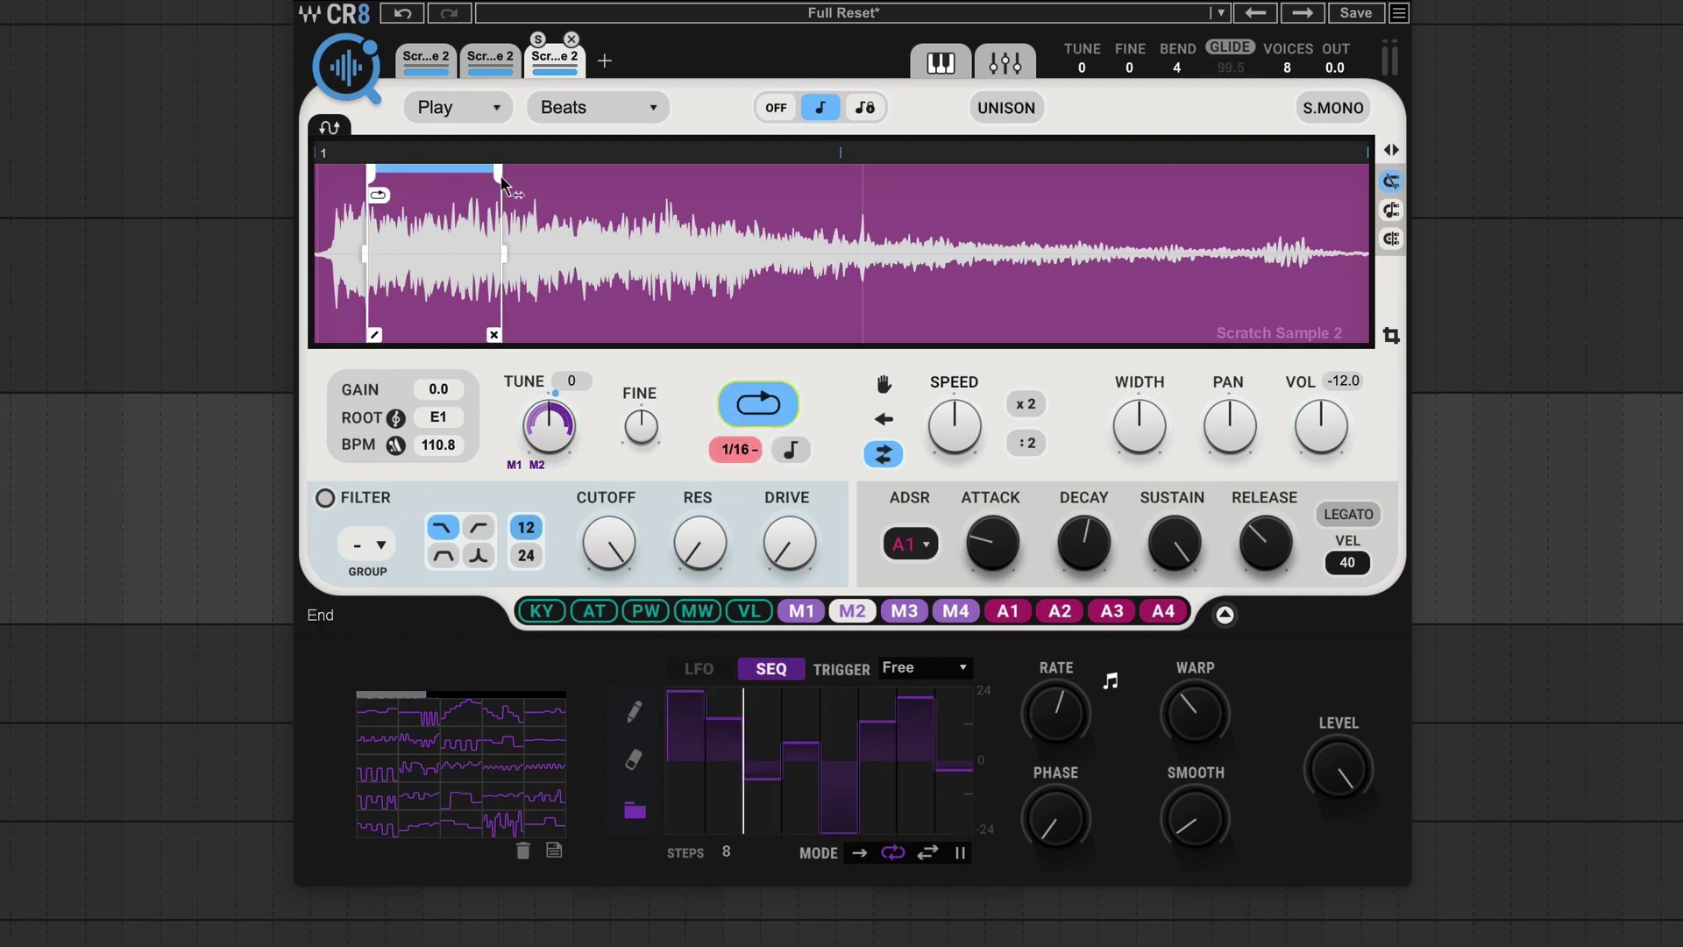
pyautogui.moveTo(501, 180); pyautogui.dragTo(996, 192)
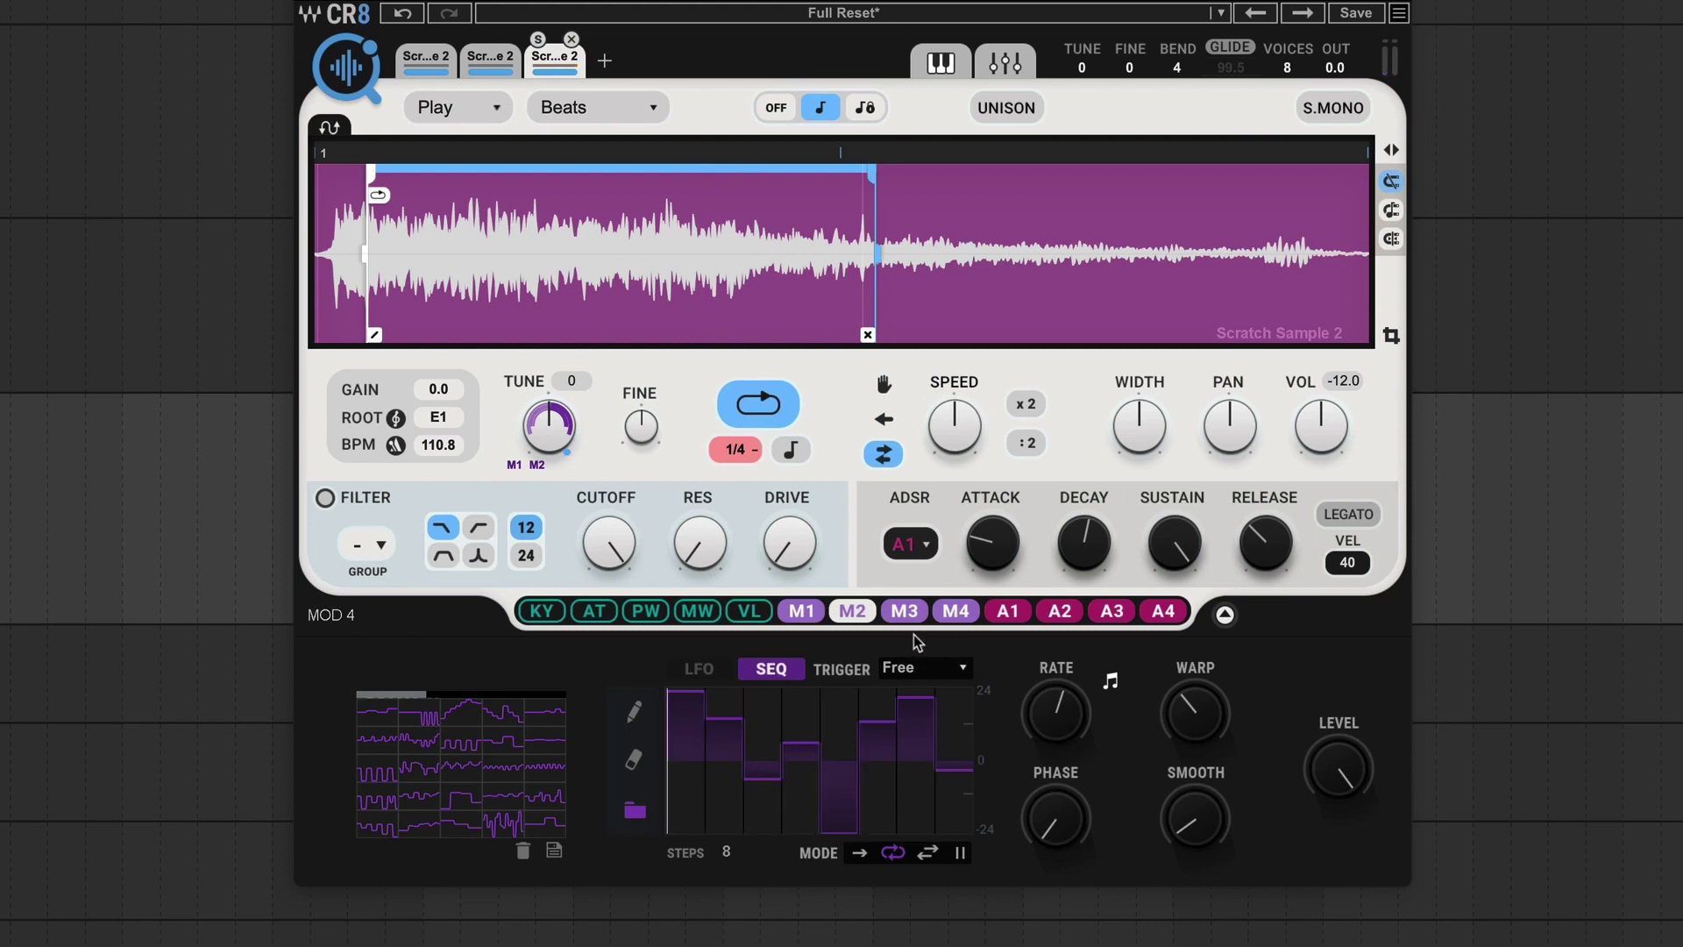
# Make MOD 3 a free-running square LFO at 1/16 and assign it to the layer's VOL
pyautogui.click(898, 613)
pyautogui.click(702, 670)
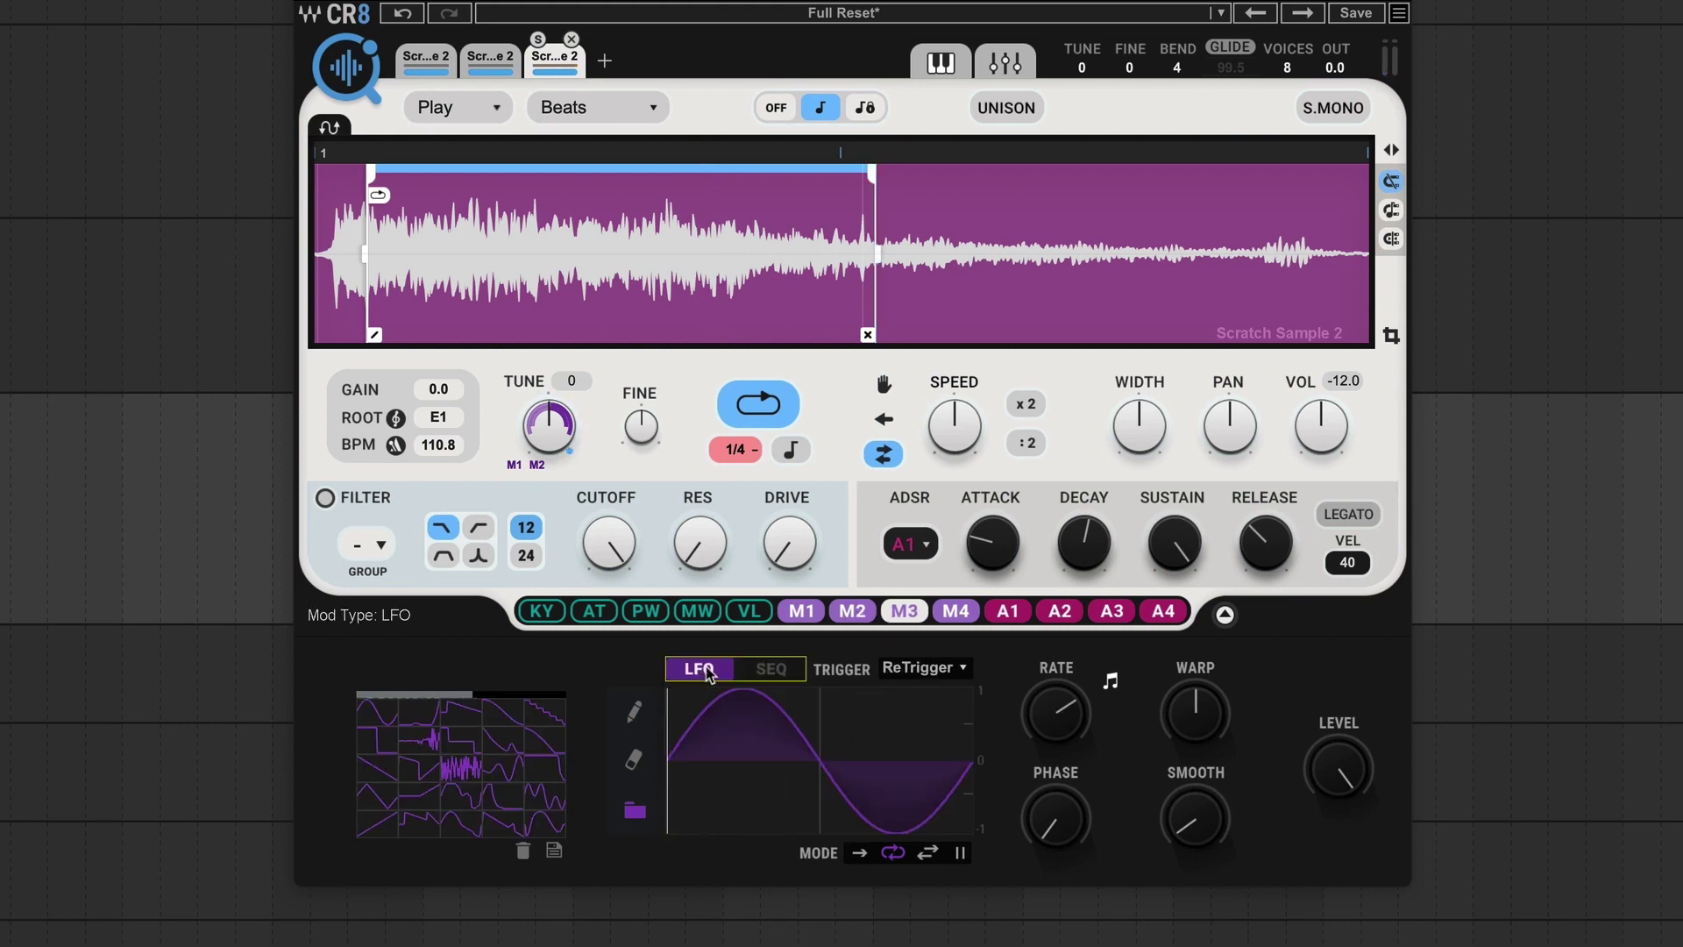
pyautogui.click(367, 745)
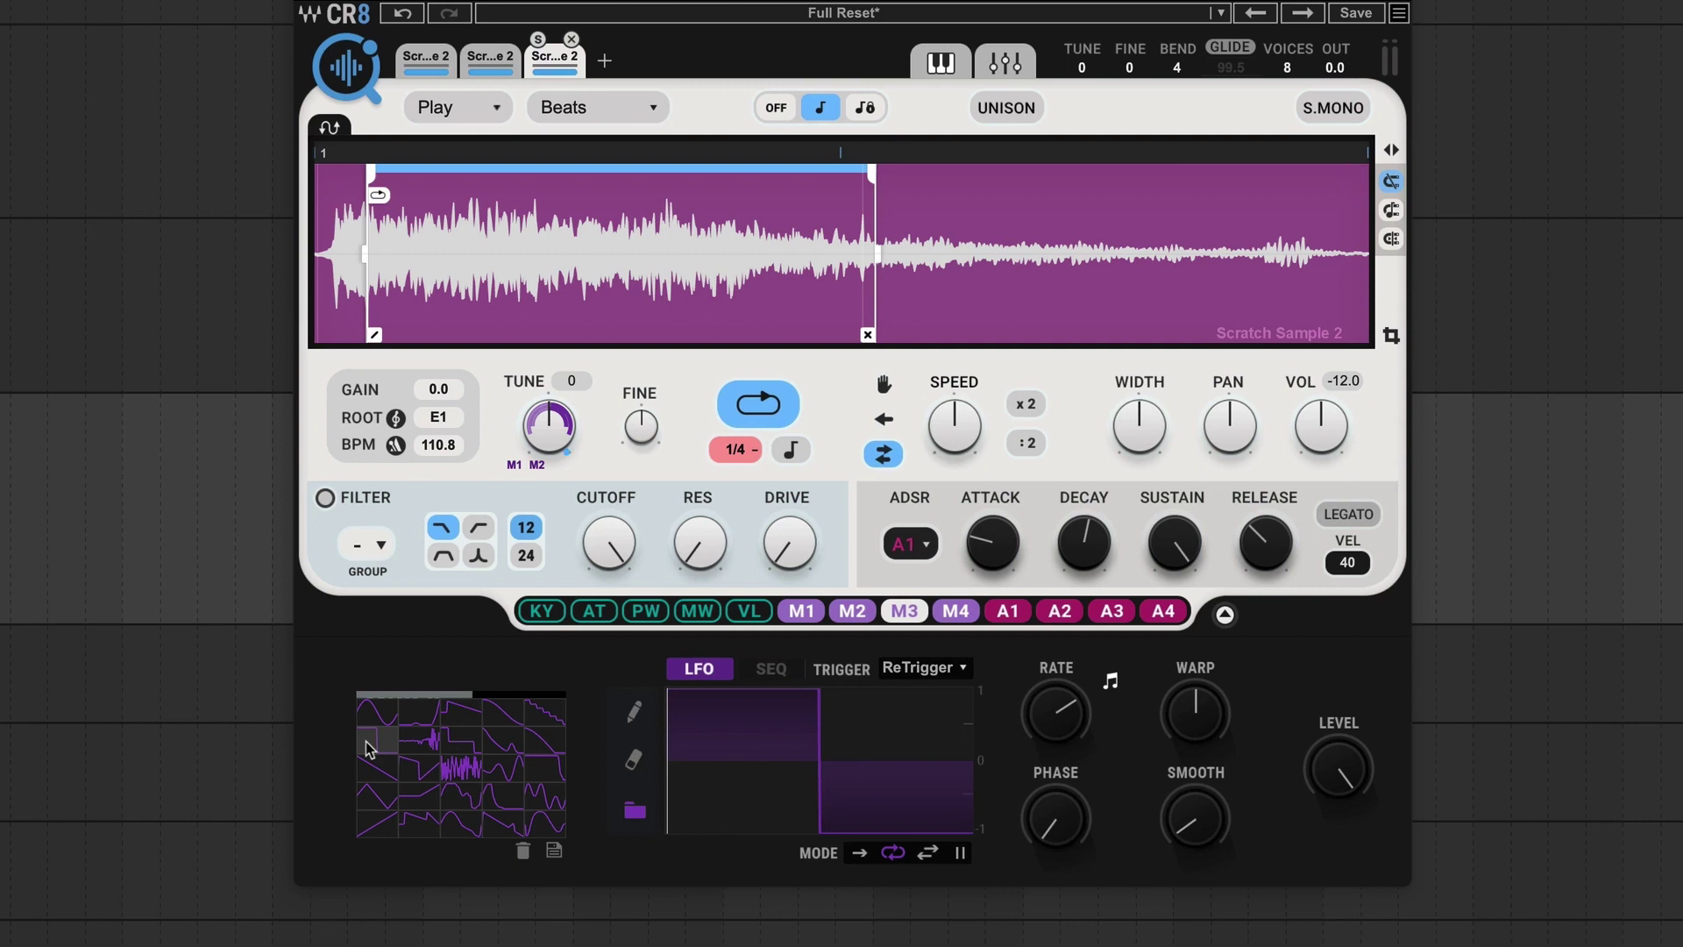
pyautogui.click(966, 671)
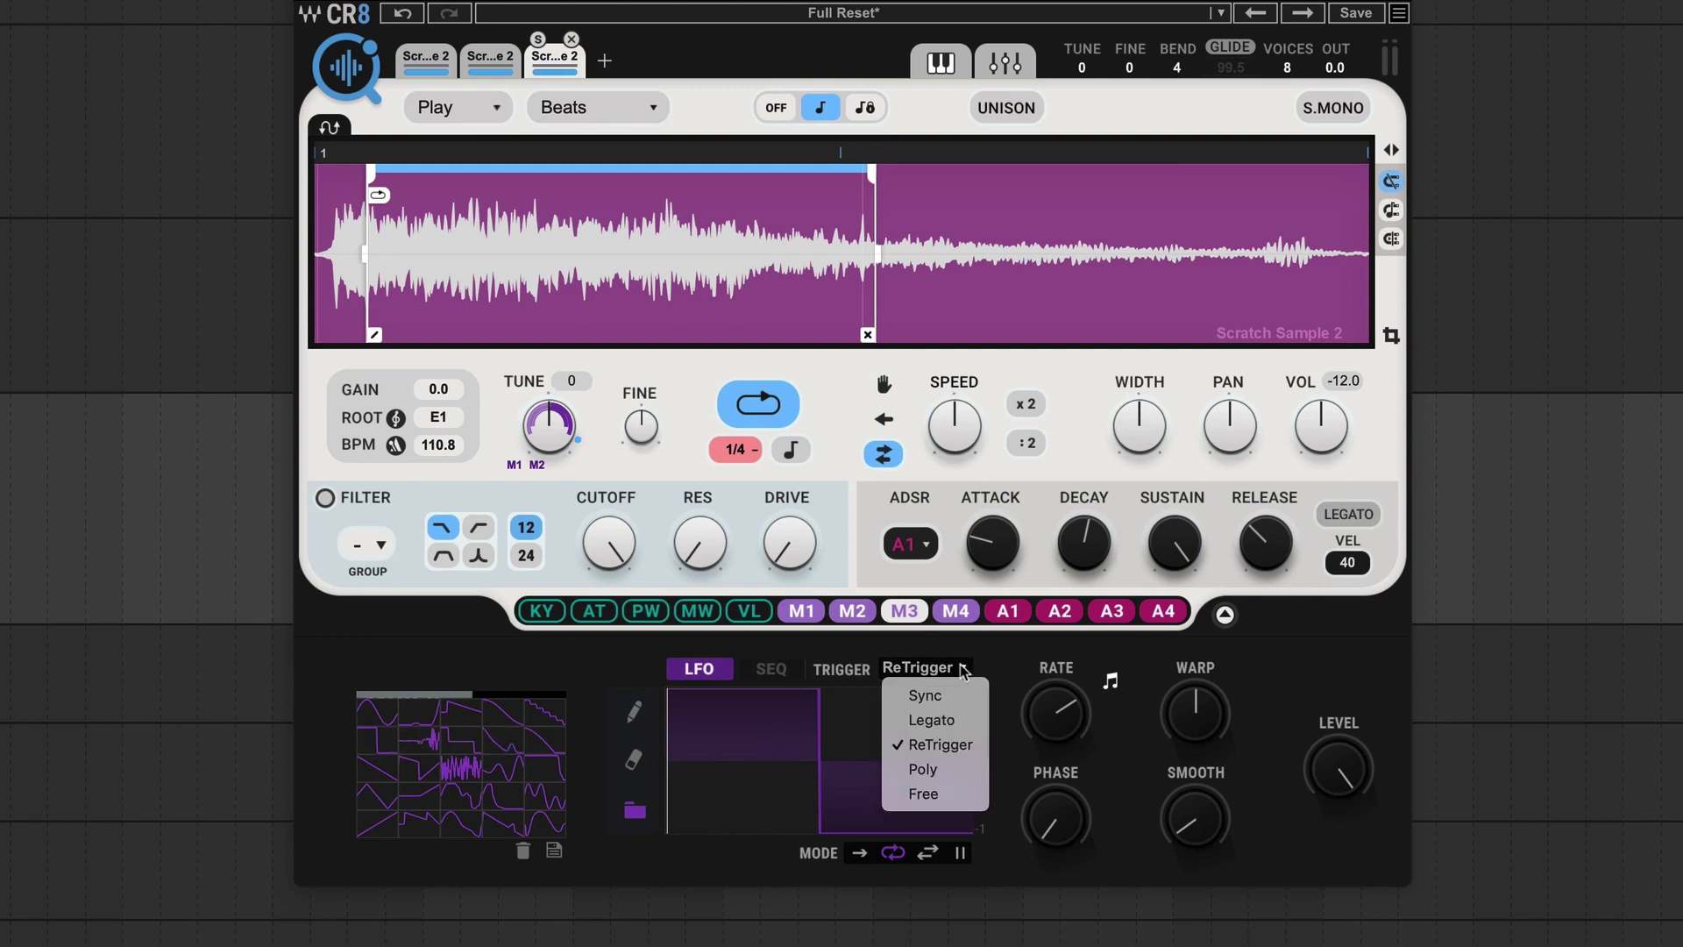
pyautogui.click(921, 789)
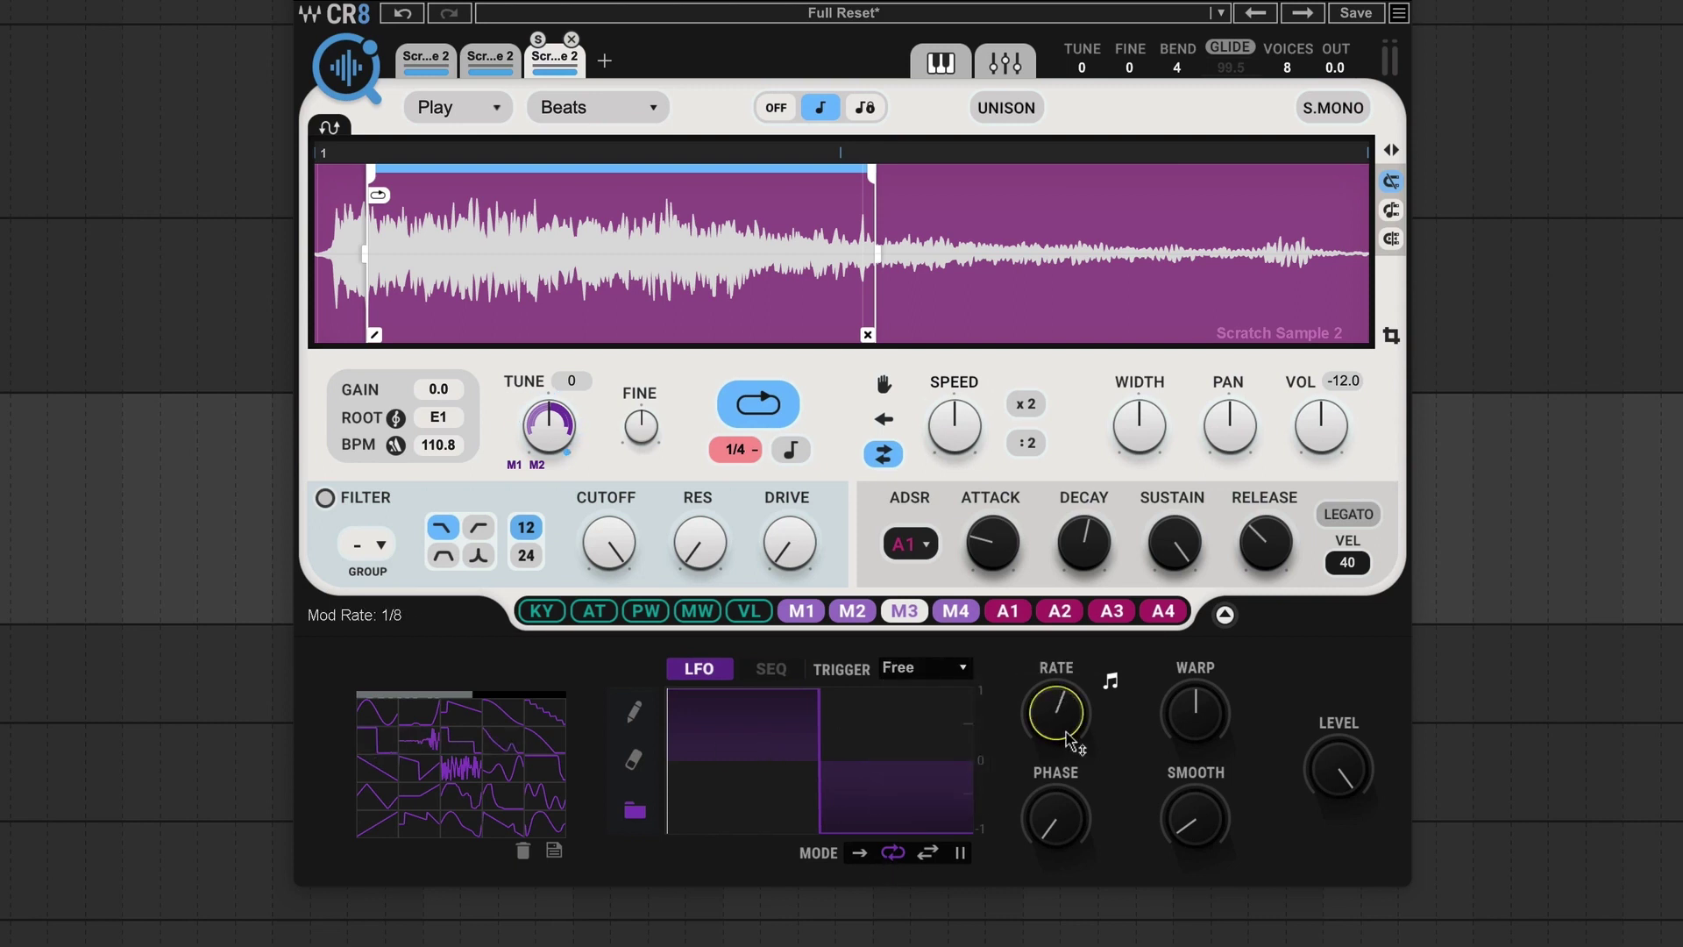
pyautogui.moveTo(904, 611); pyautogui.dragTo(910, 621)
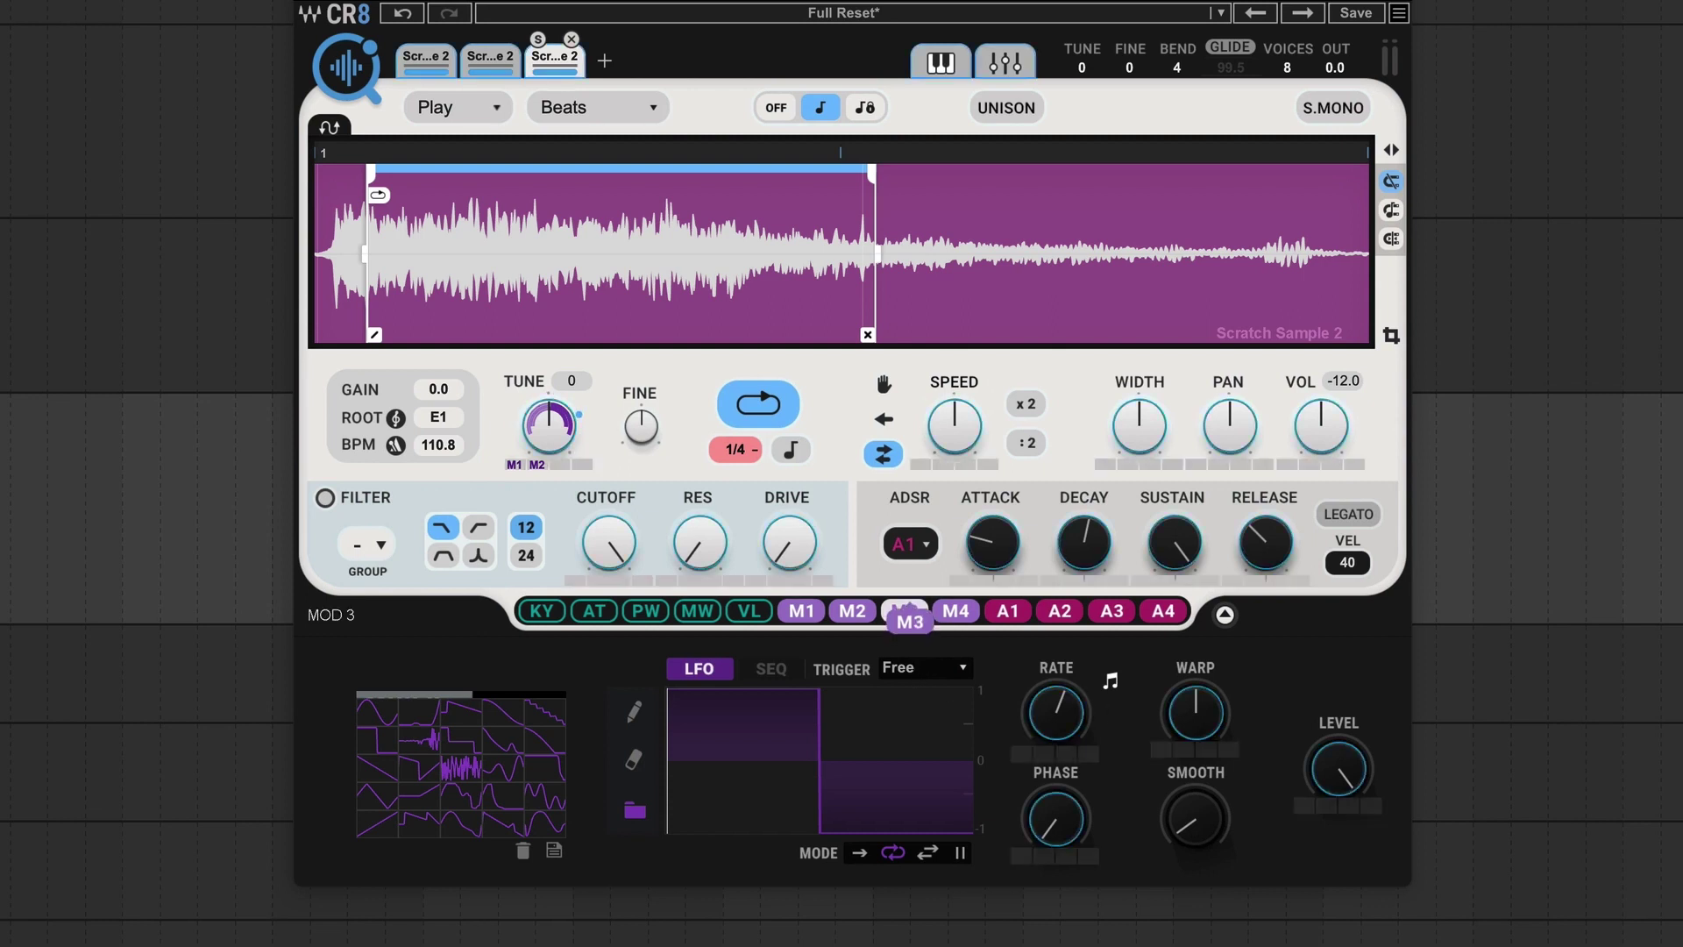
pyautogui.moveTo(1264, 451); pyautogui.dragTo(1280, 540)
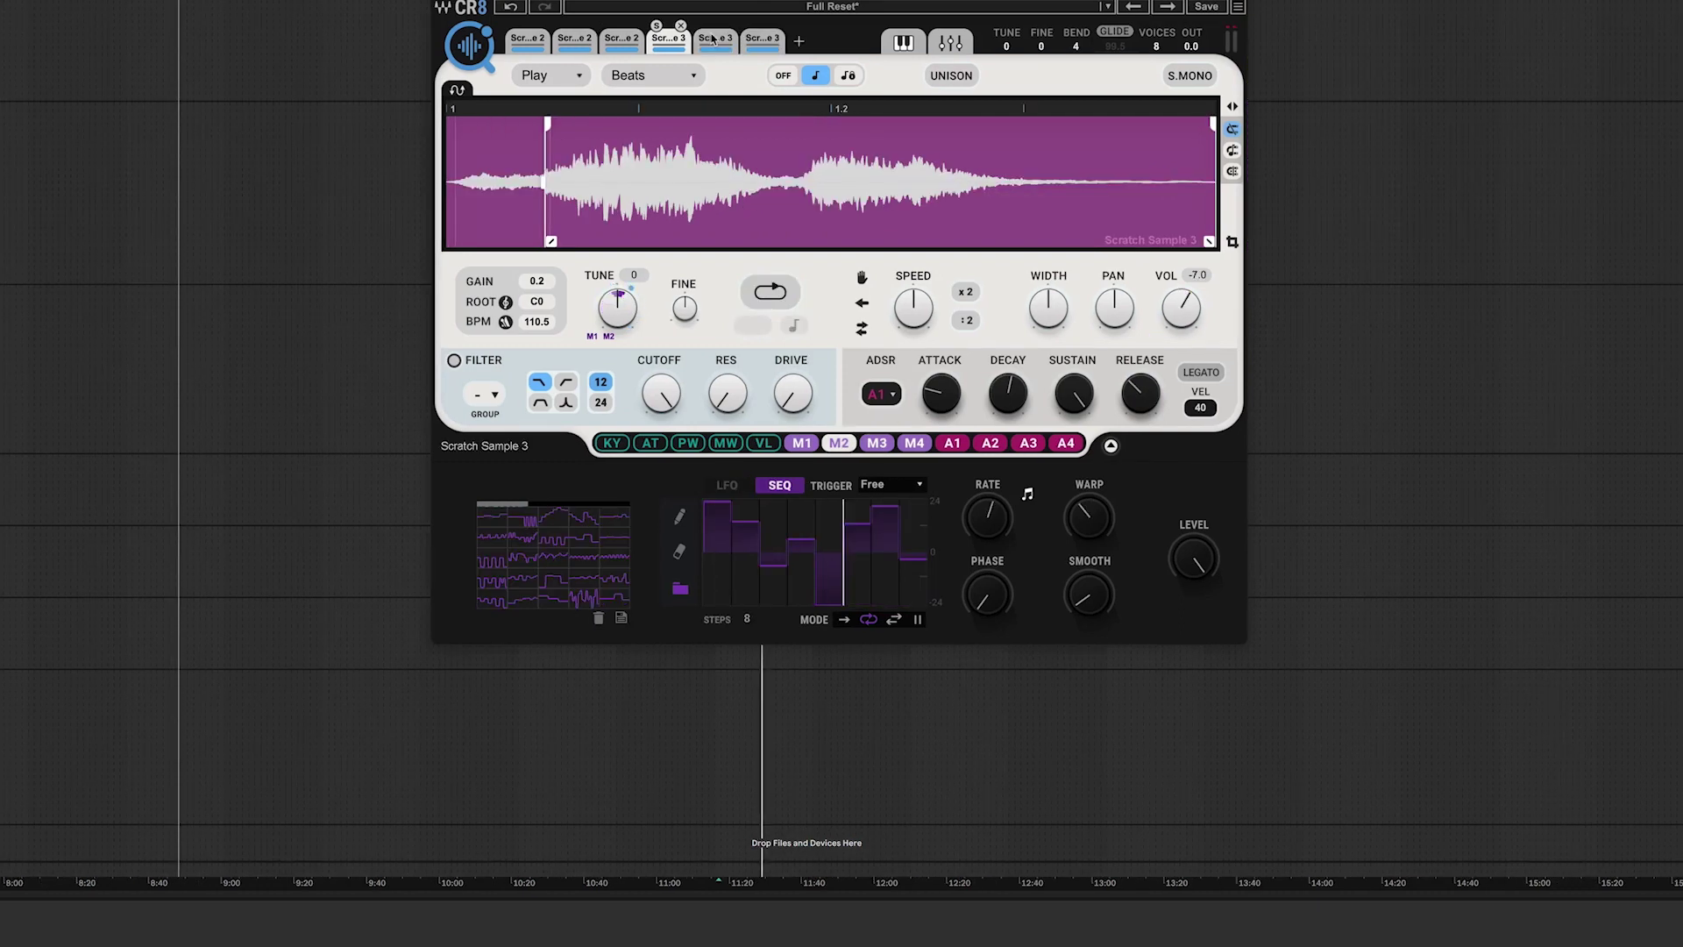
# Show the Keyboard Zones map with Scratch Sample 3 layers on C0, D0 and E0
pyautogui.click(901, 44)
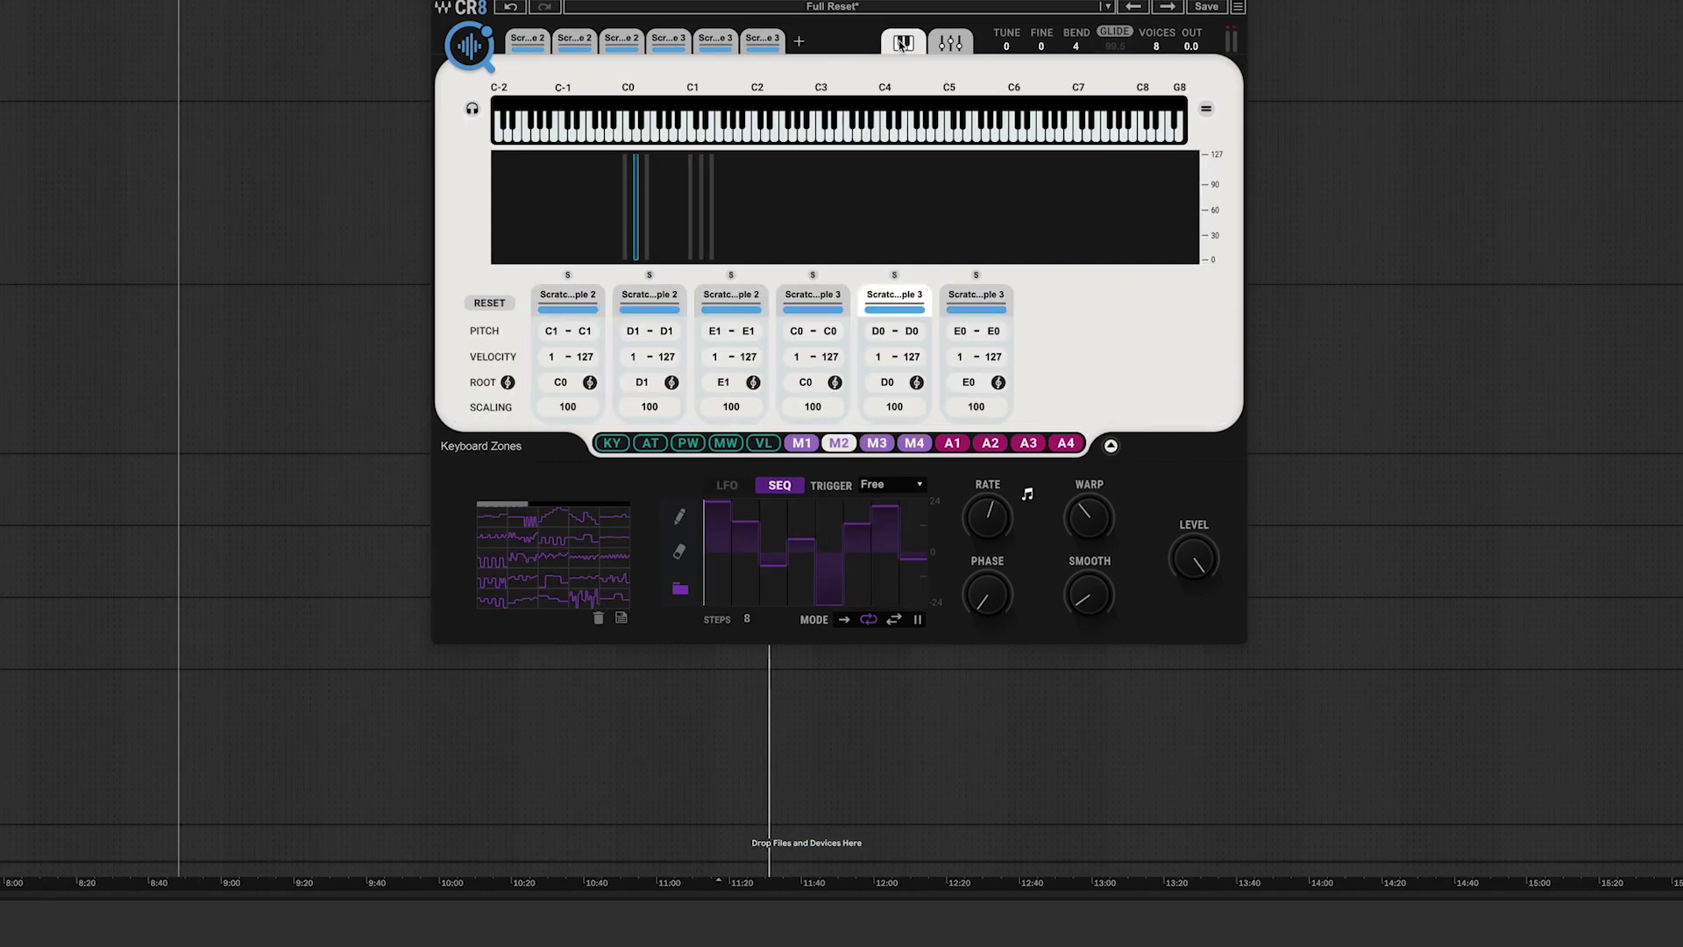